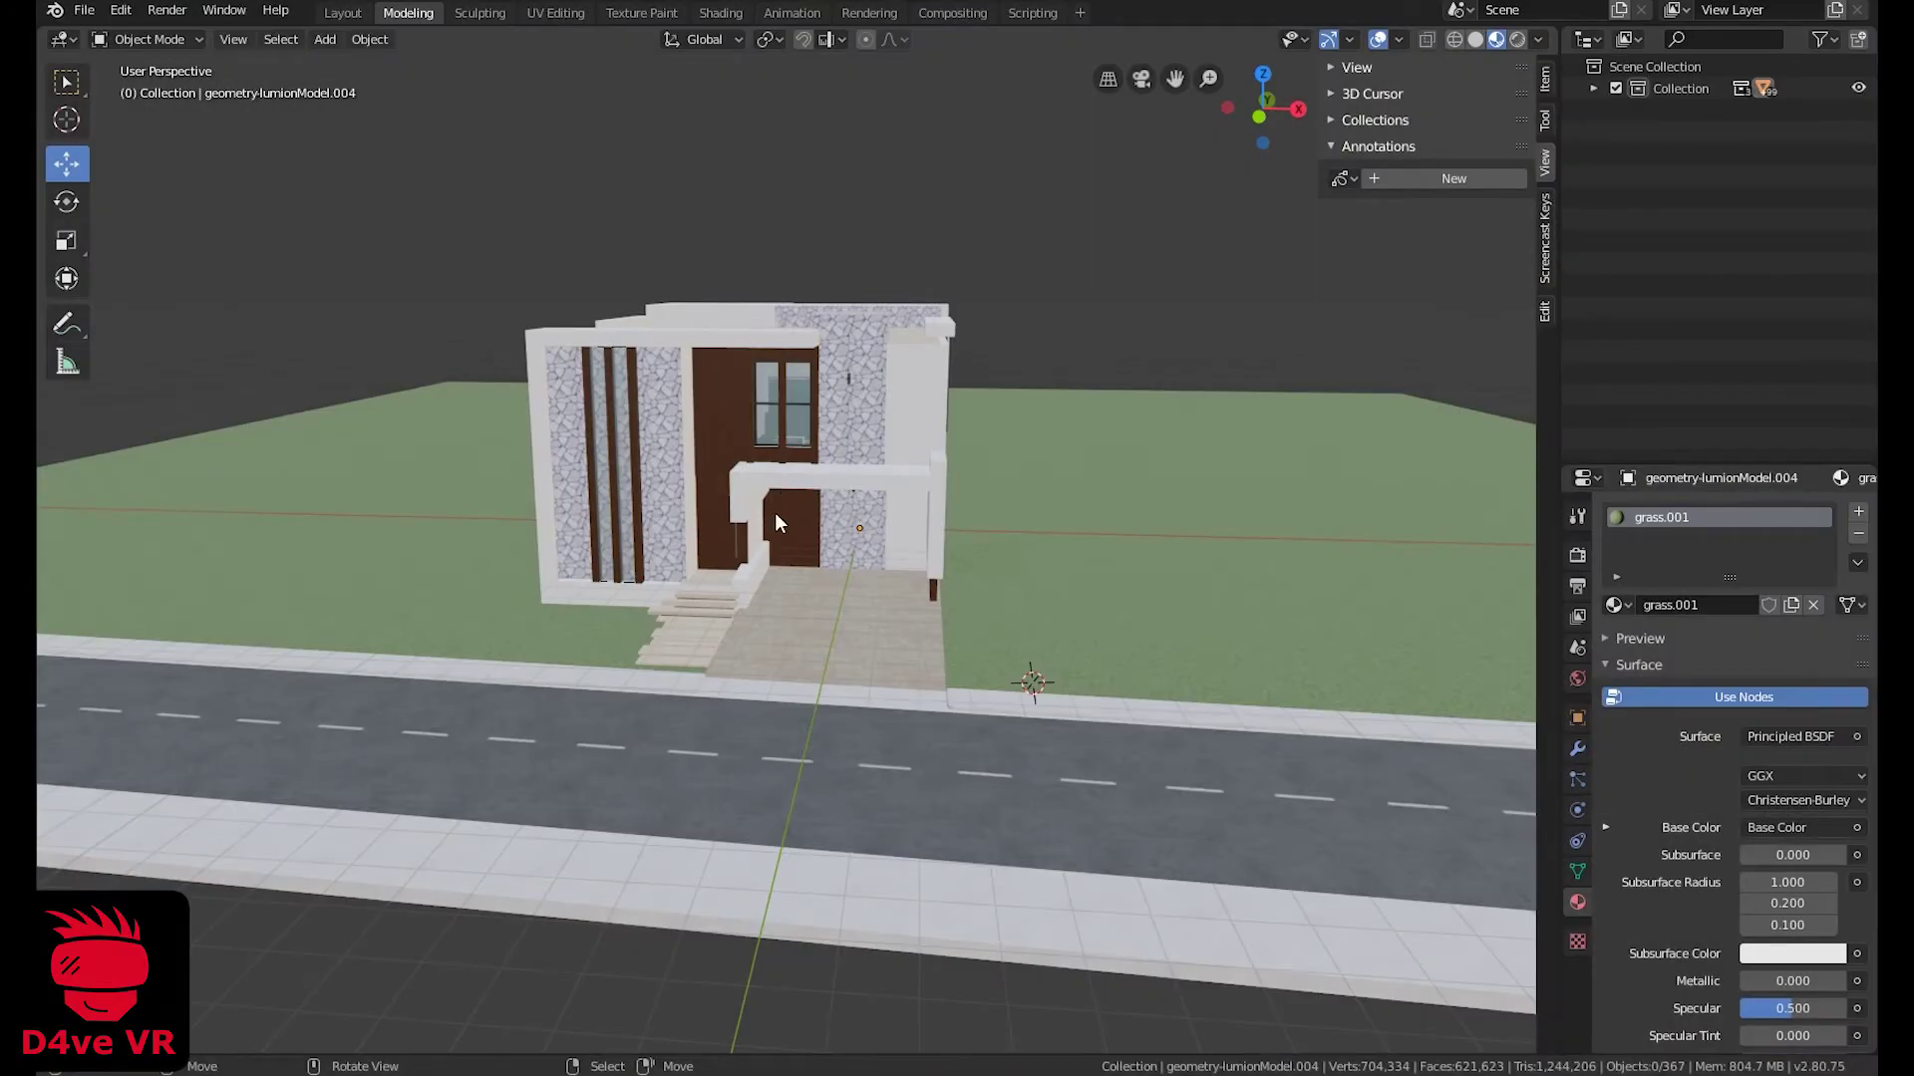
Examine the exterior of the house model from several angles and at closer range.
middle_drag(756, 558, 858, 615)
middle_drag(718, 628, 901, 634)
scroll(901, 634, up, 3)
scroll(725, 588, up, 2)
middle_drag(691, 653, 1002, 644)
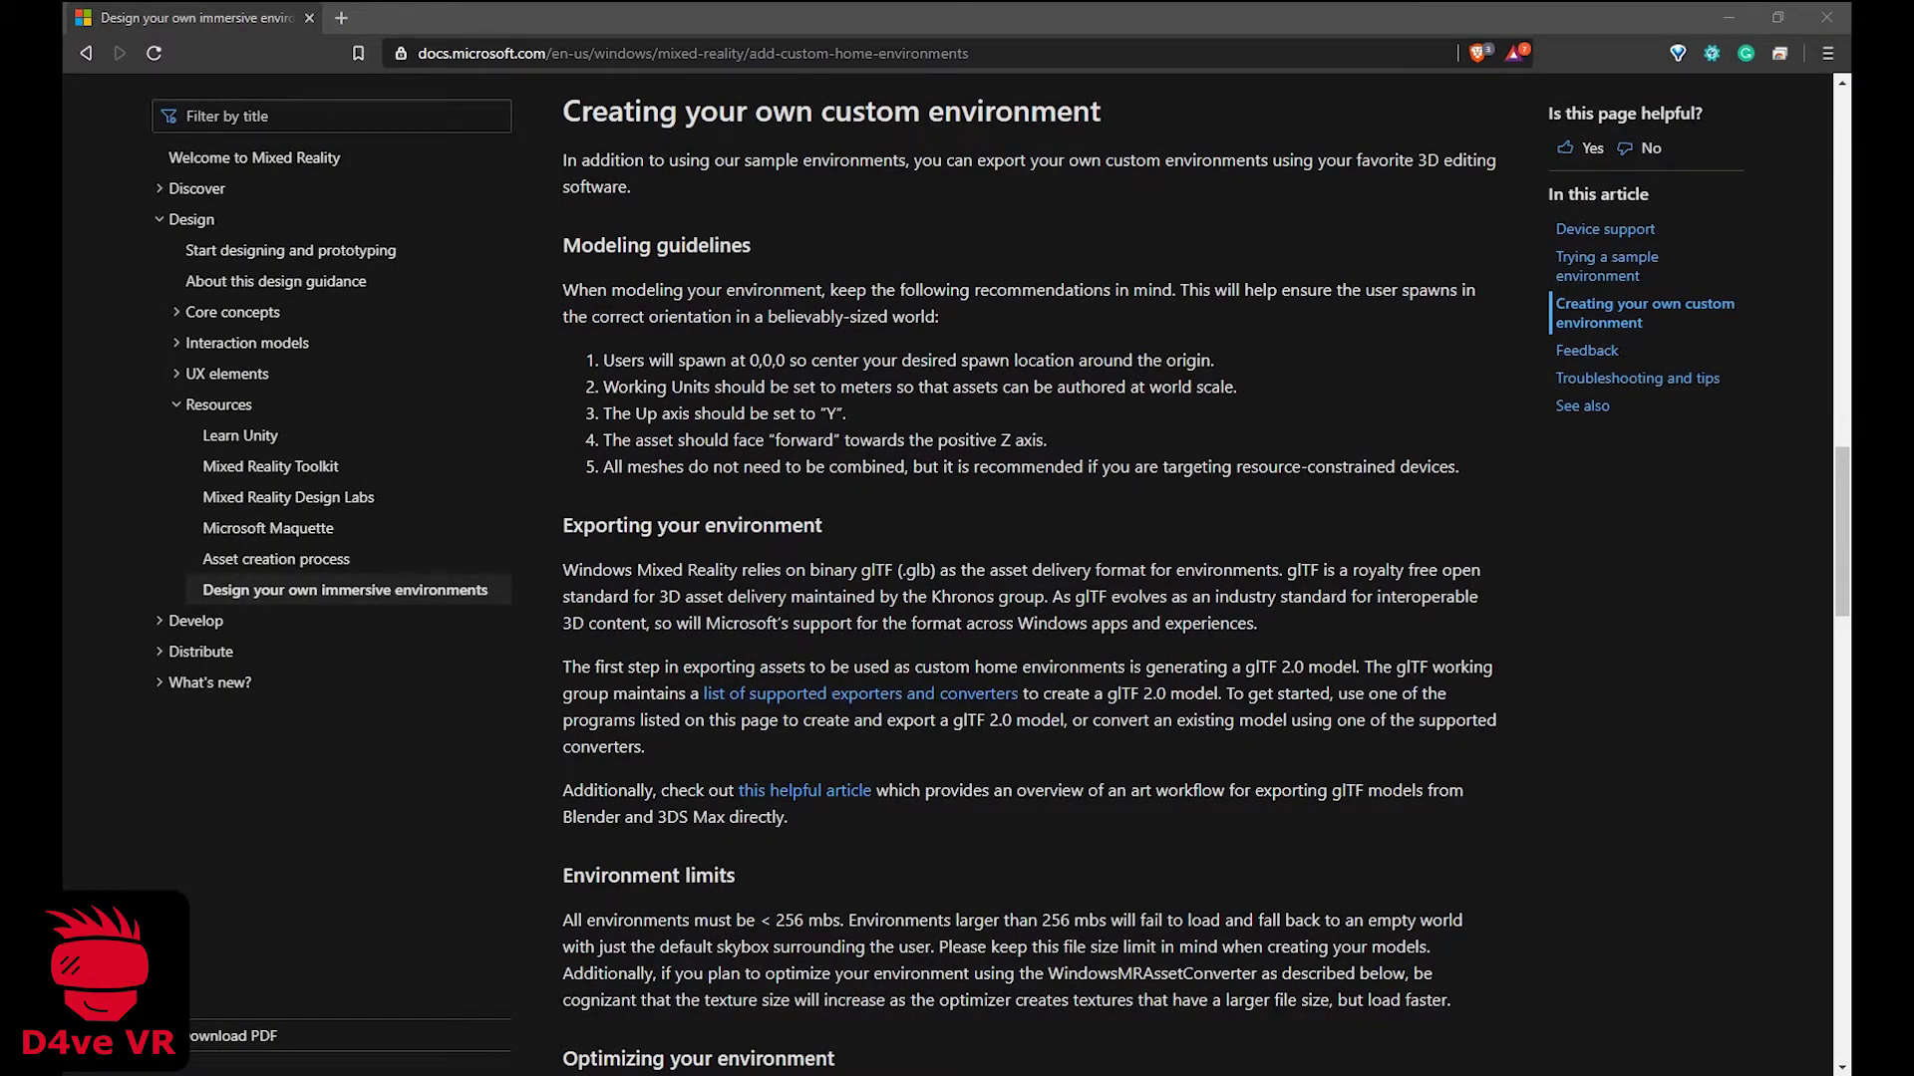
Switch to the browser and read the Environment limits section of the custom home environment documentation.
click(890, 10)
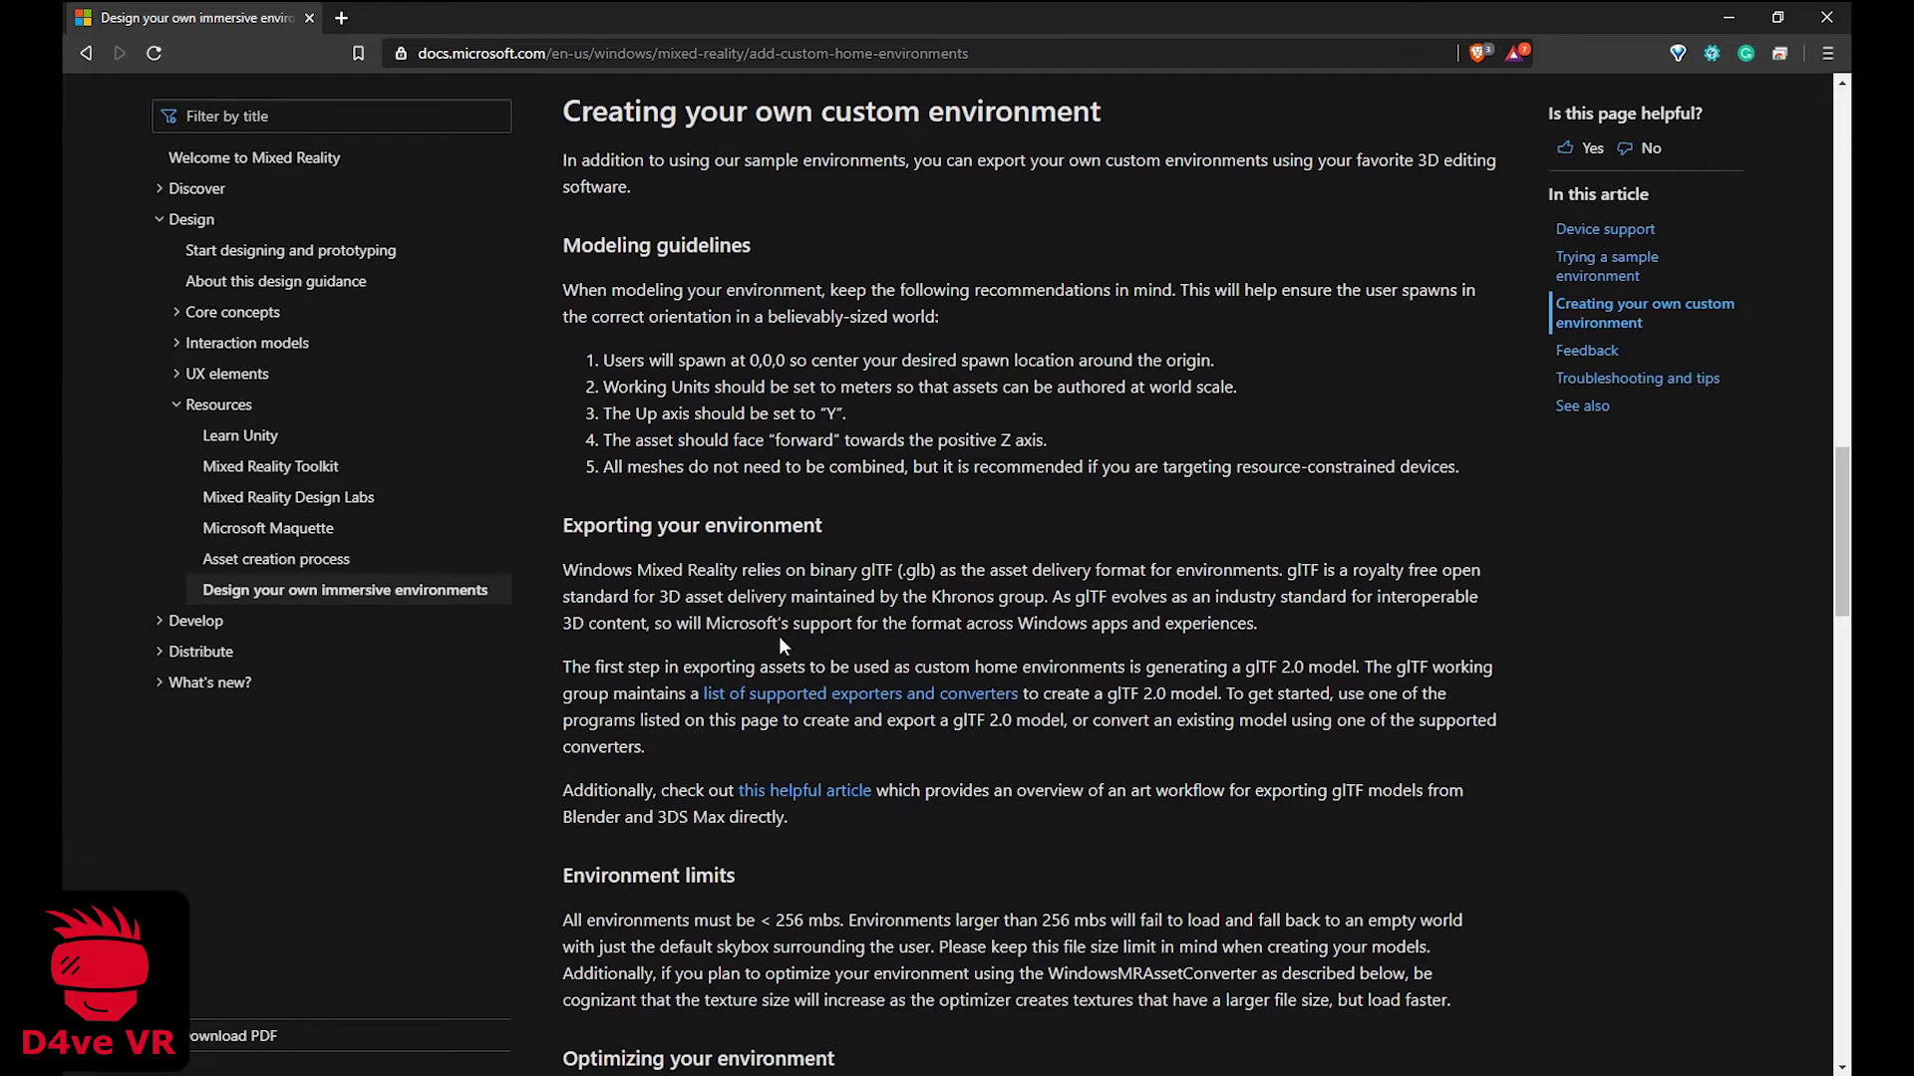
scroll(647, 654, down, 2)
scroll(629, 675, down, 1)
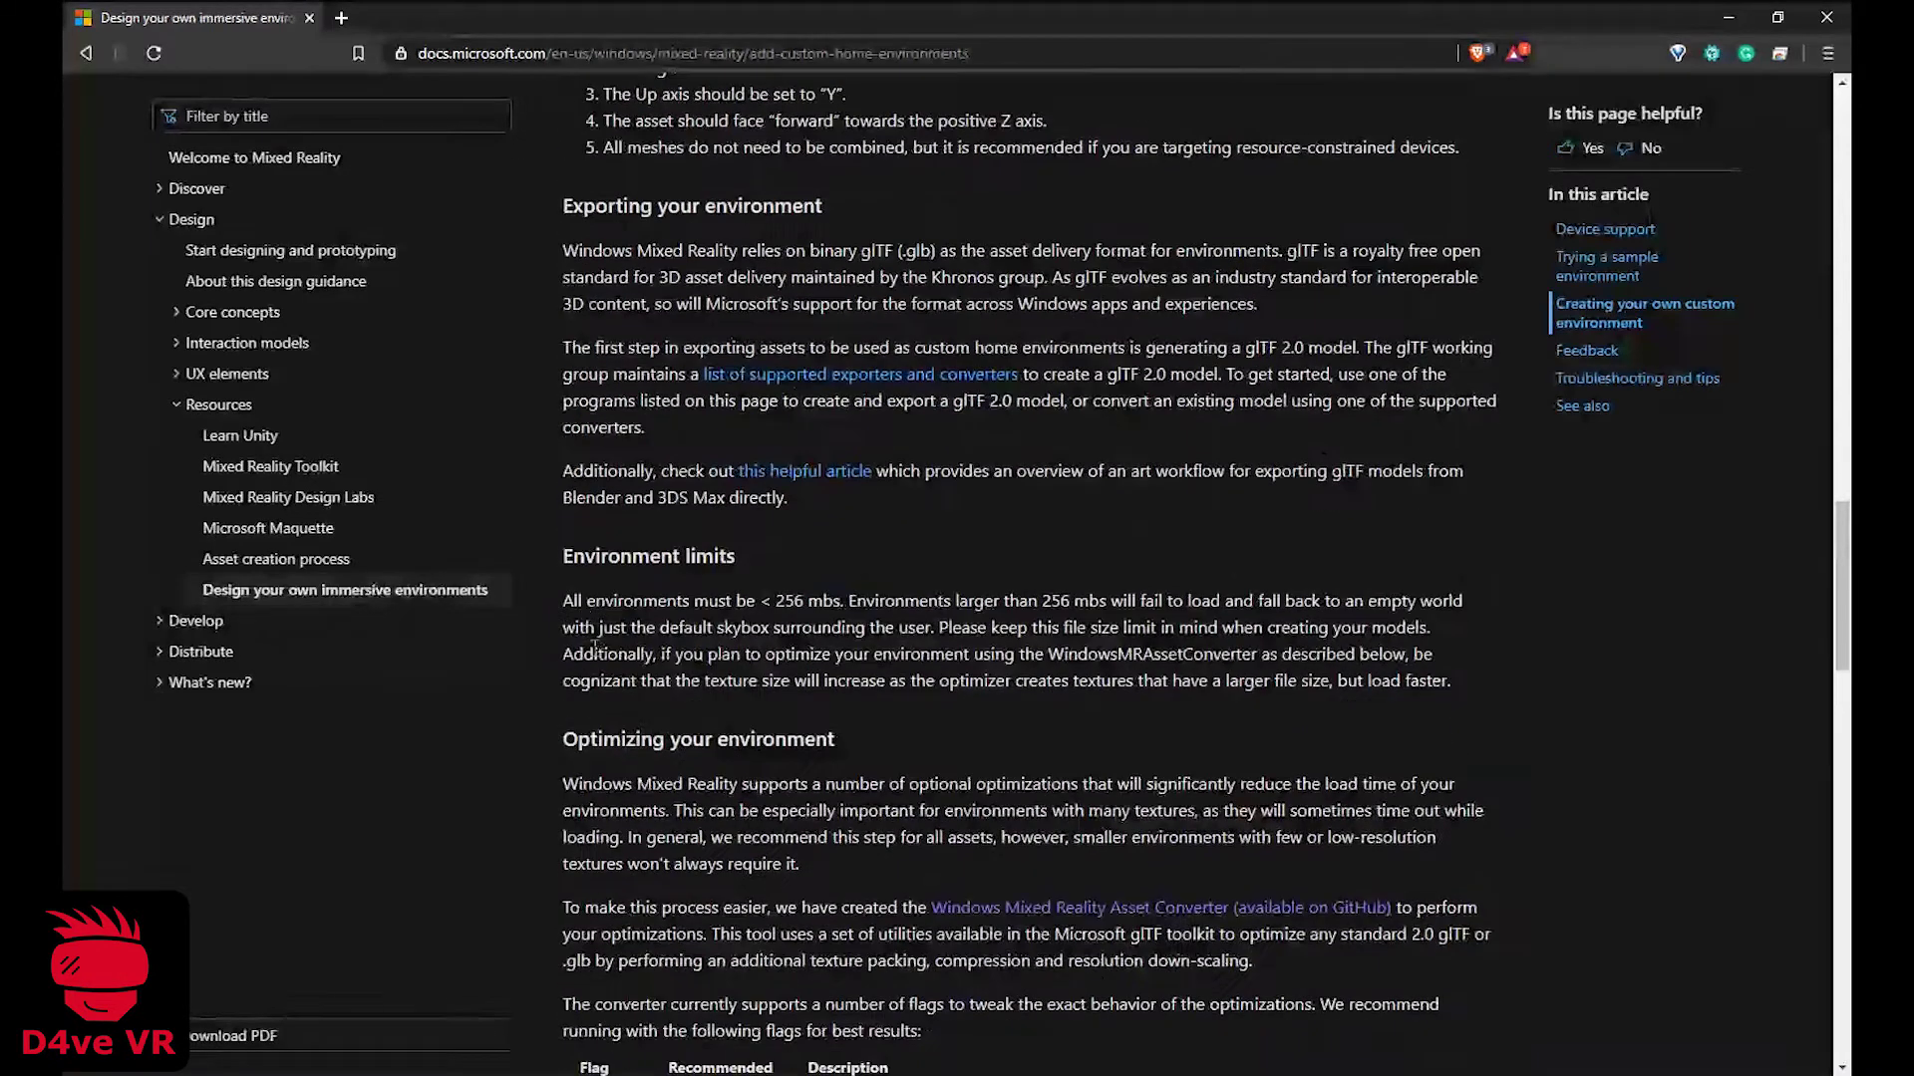
drag(563, 601, 934, 628)
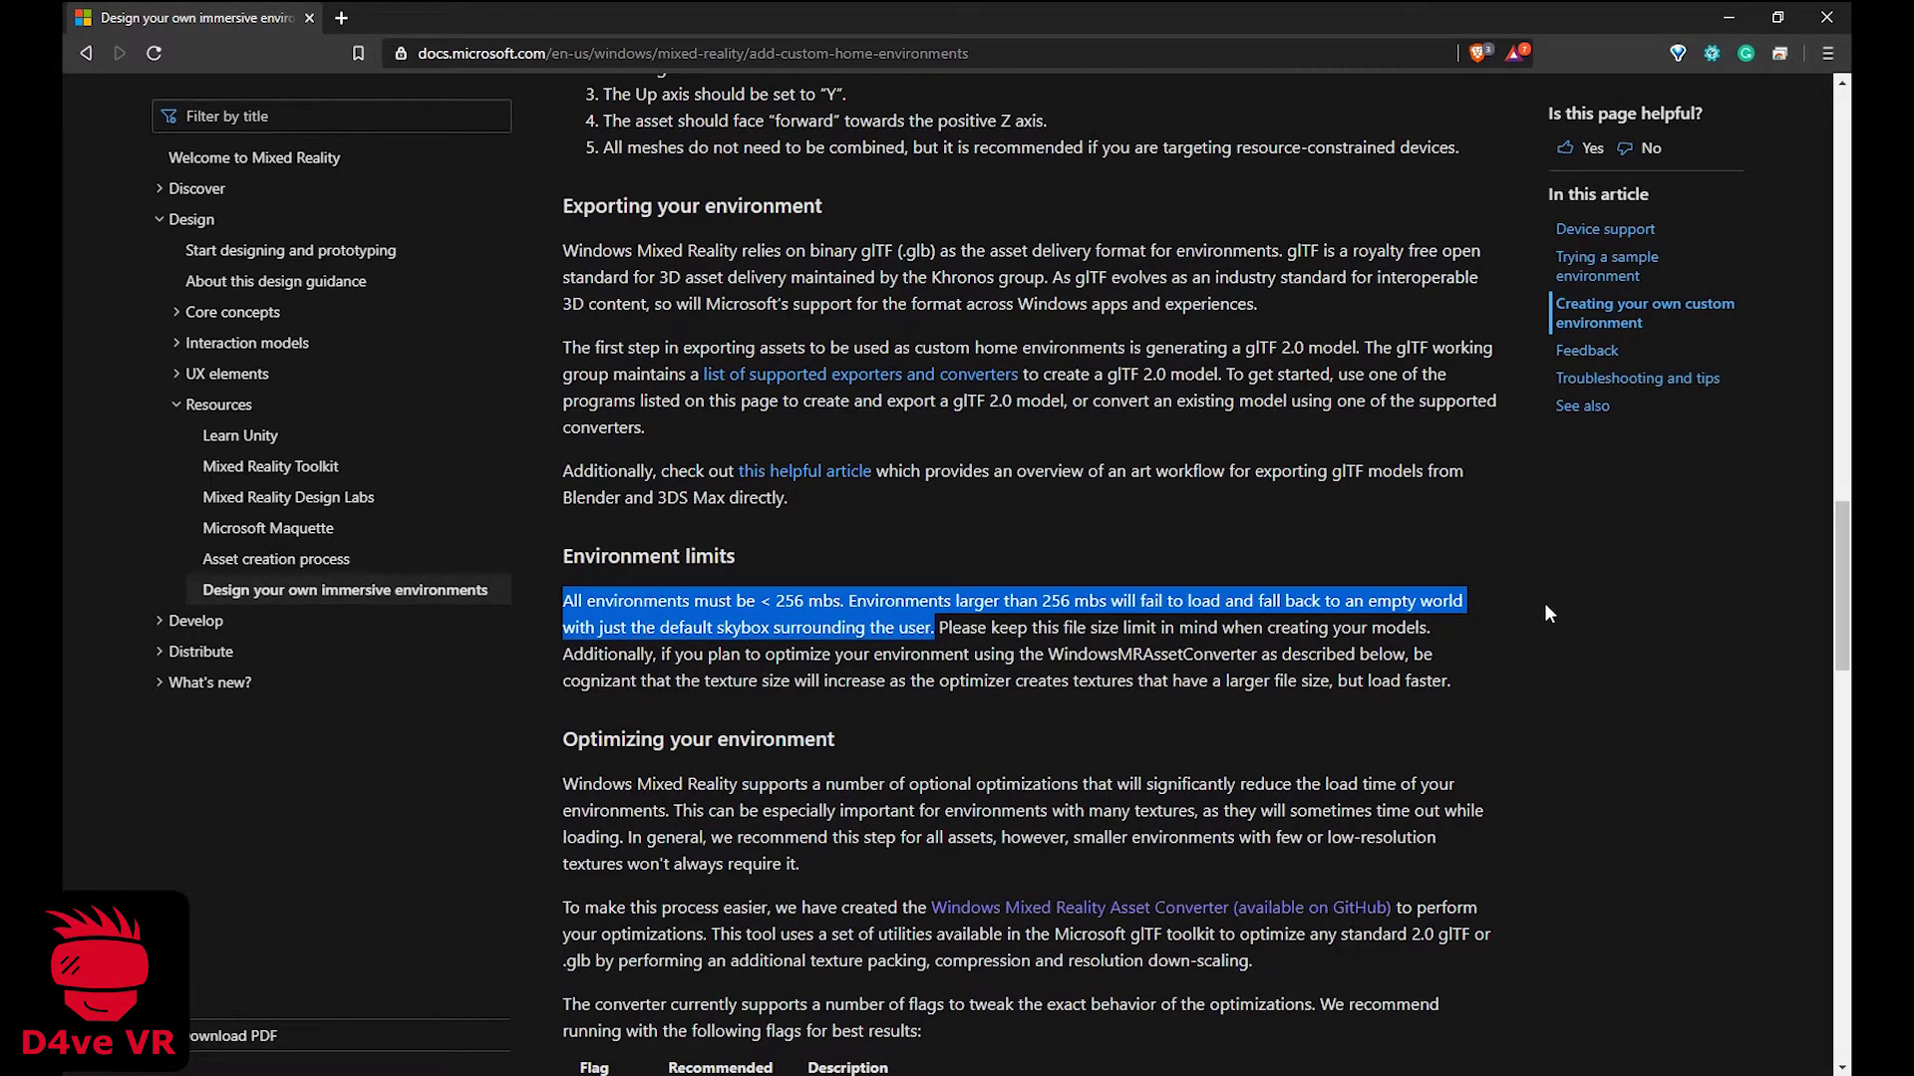
scroll(1545, 605, down, 1)
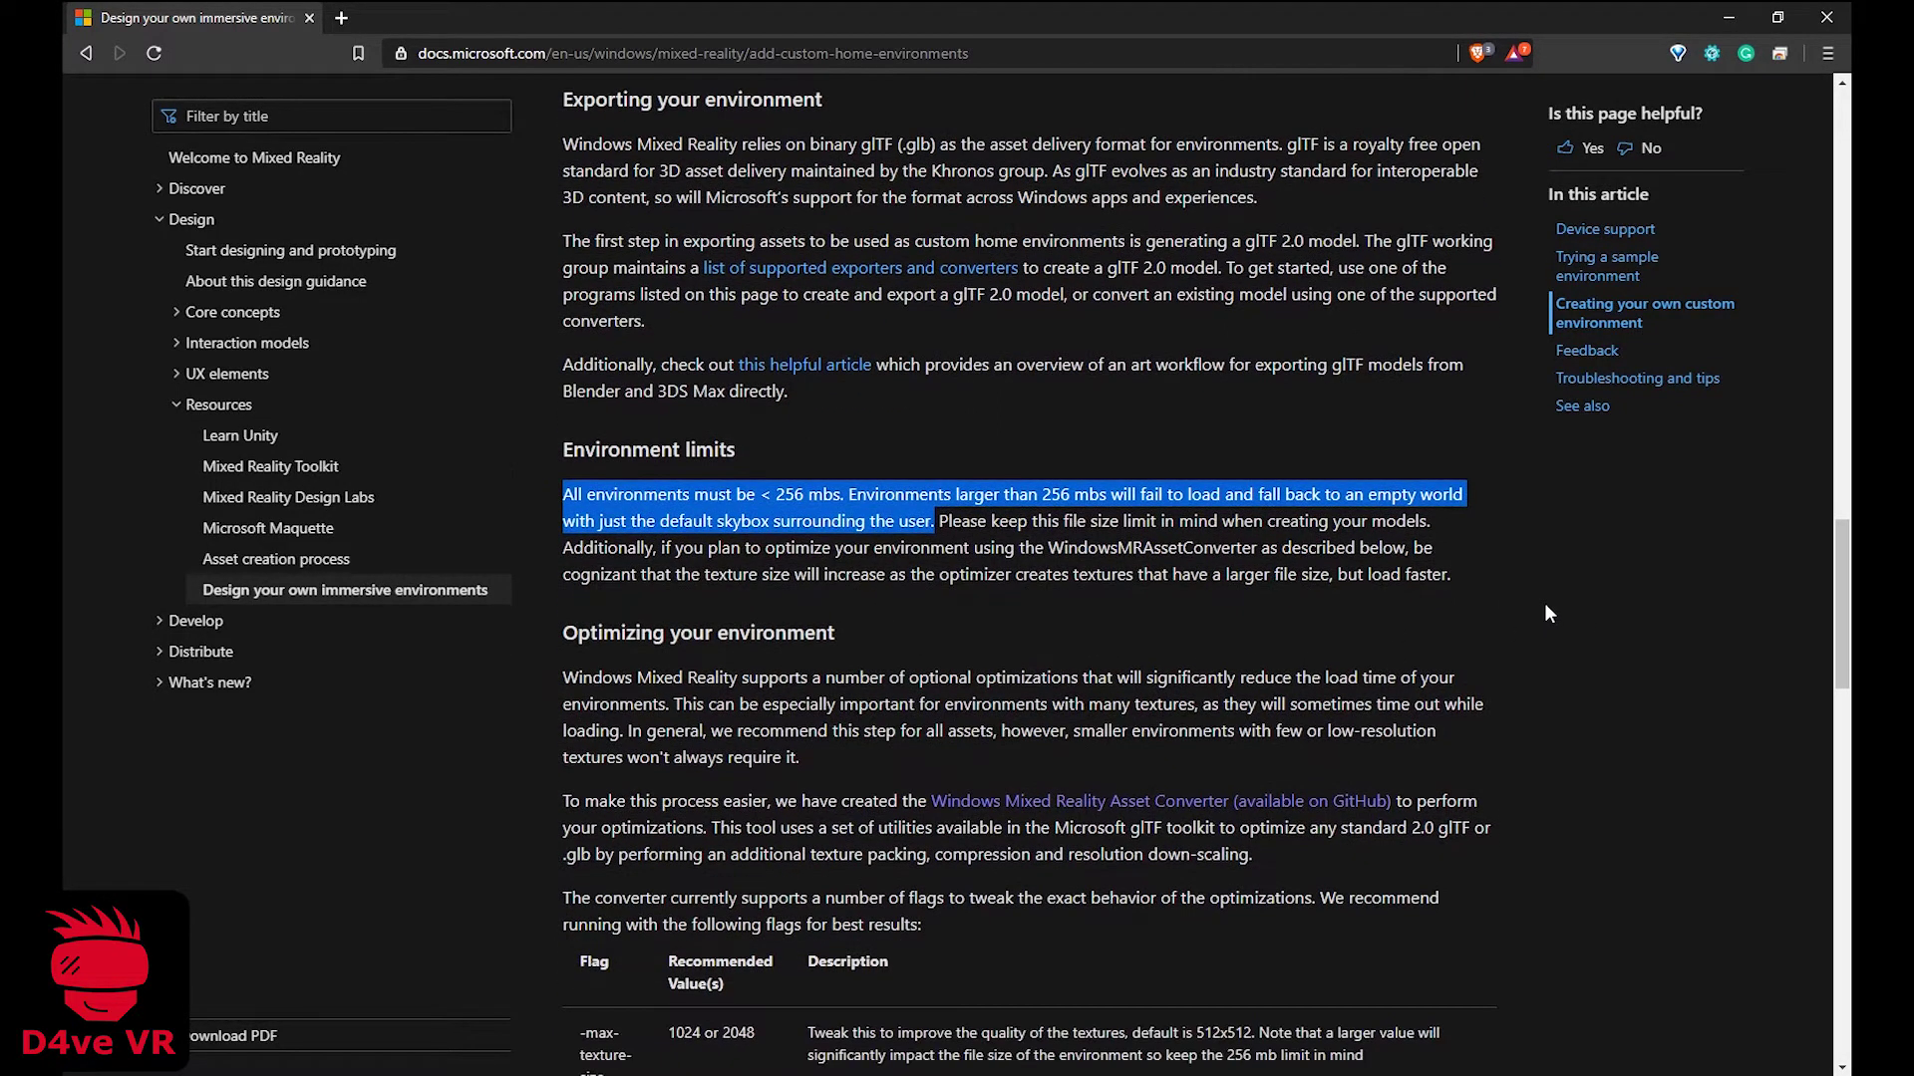
Read the optimization section's recommended converter flags, especially the values for the maximum texture size.
scroll(1545, 605, down, 1)
scroll(1548, 613, down, 3)
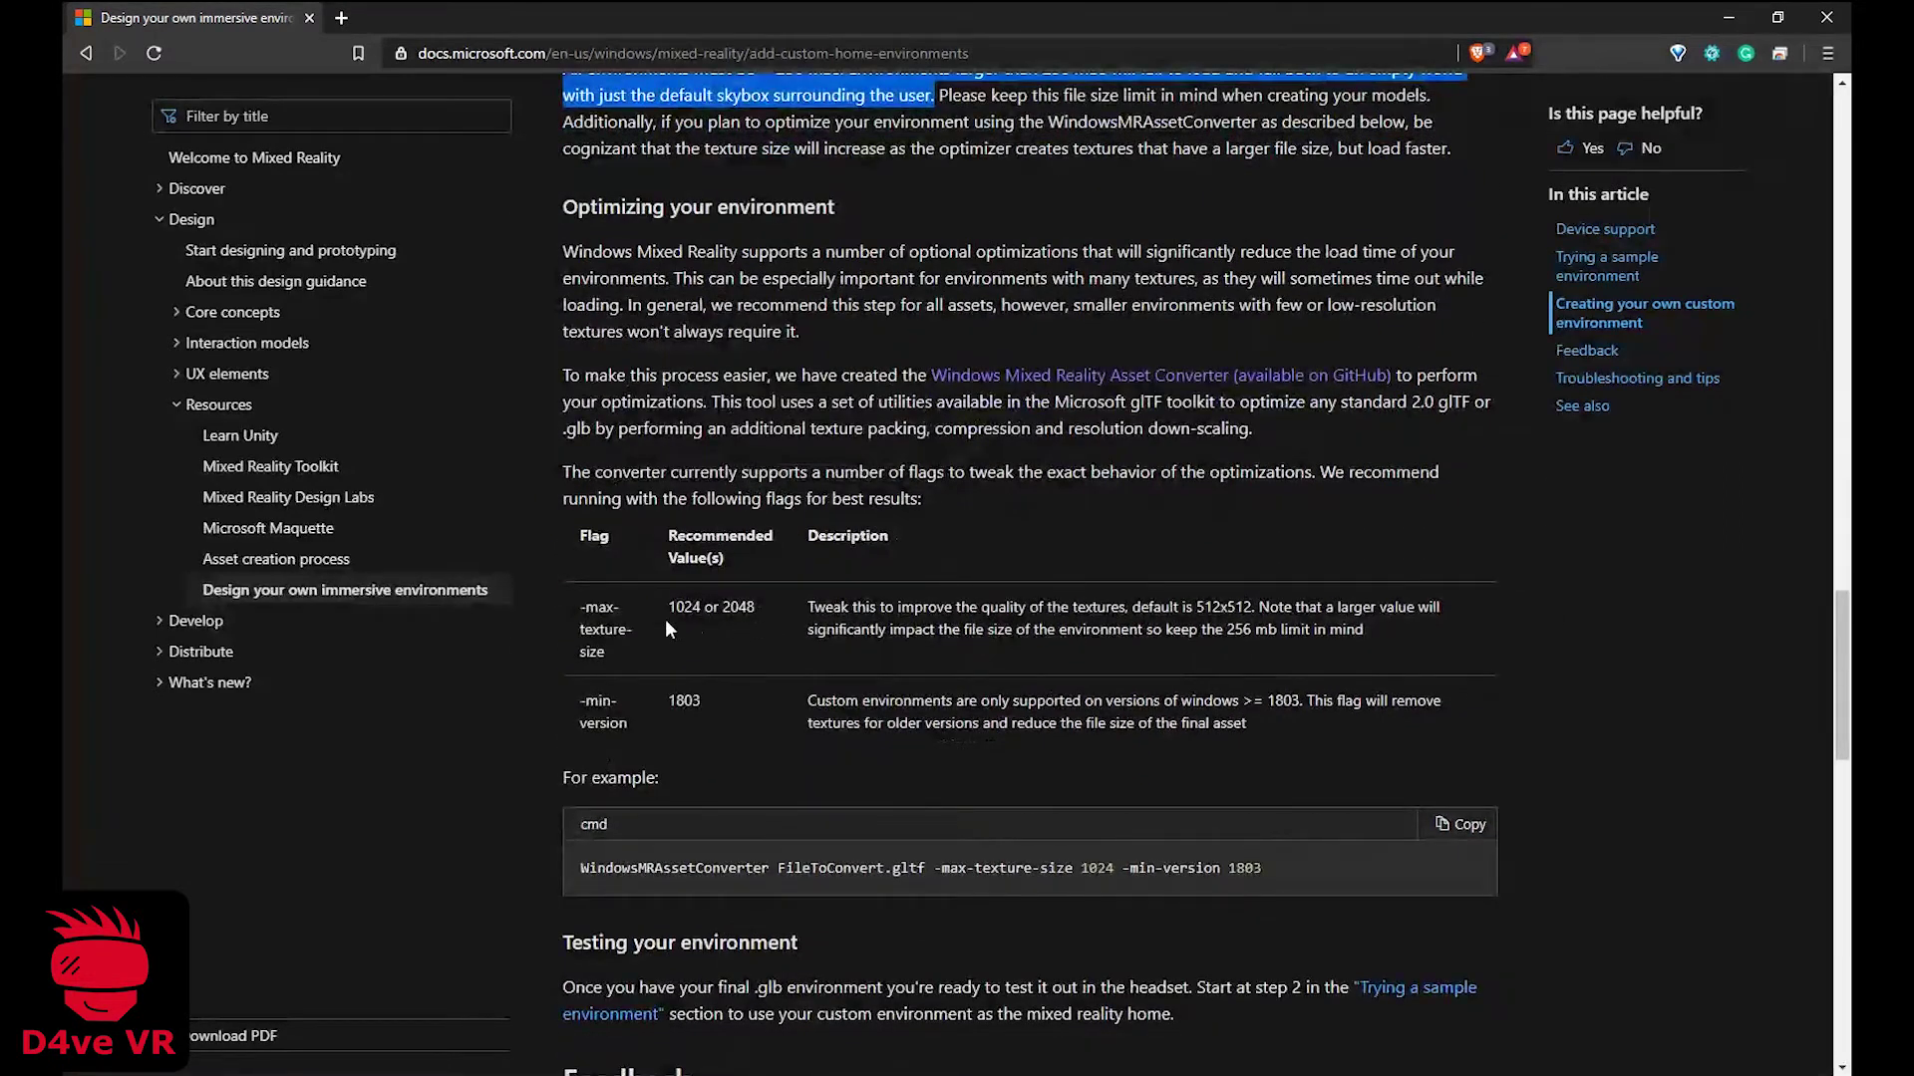
drag(675, 608, 757, 608)
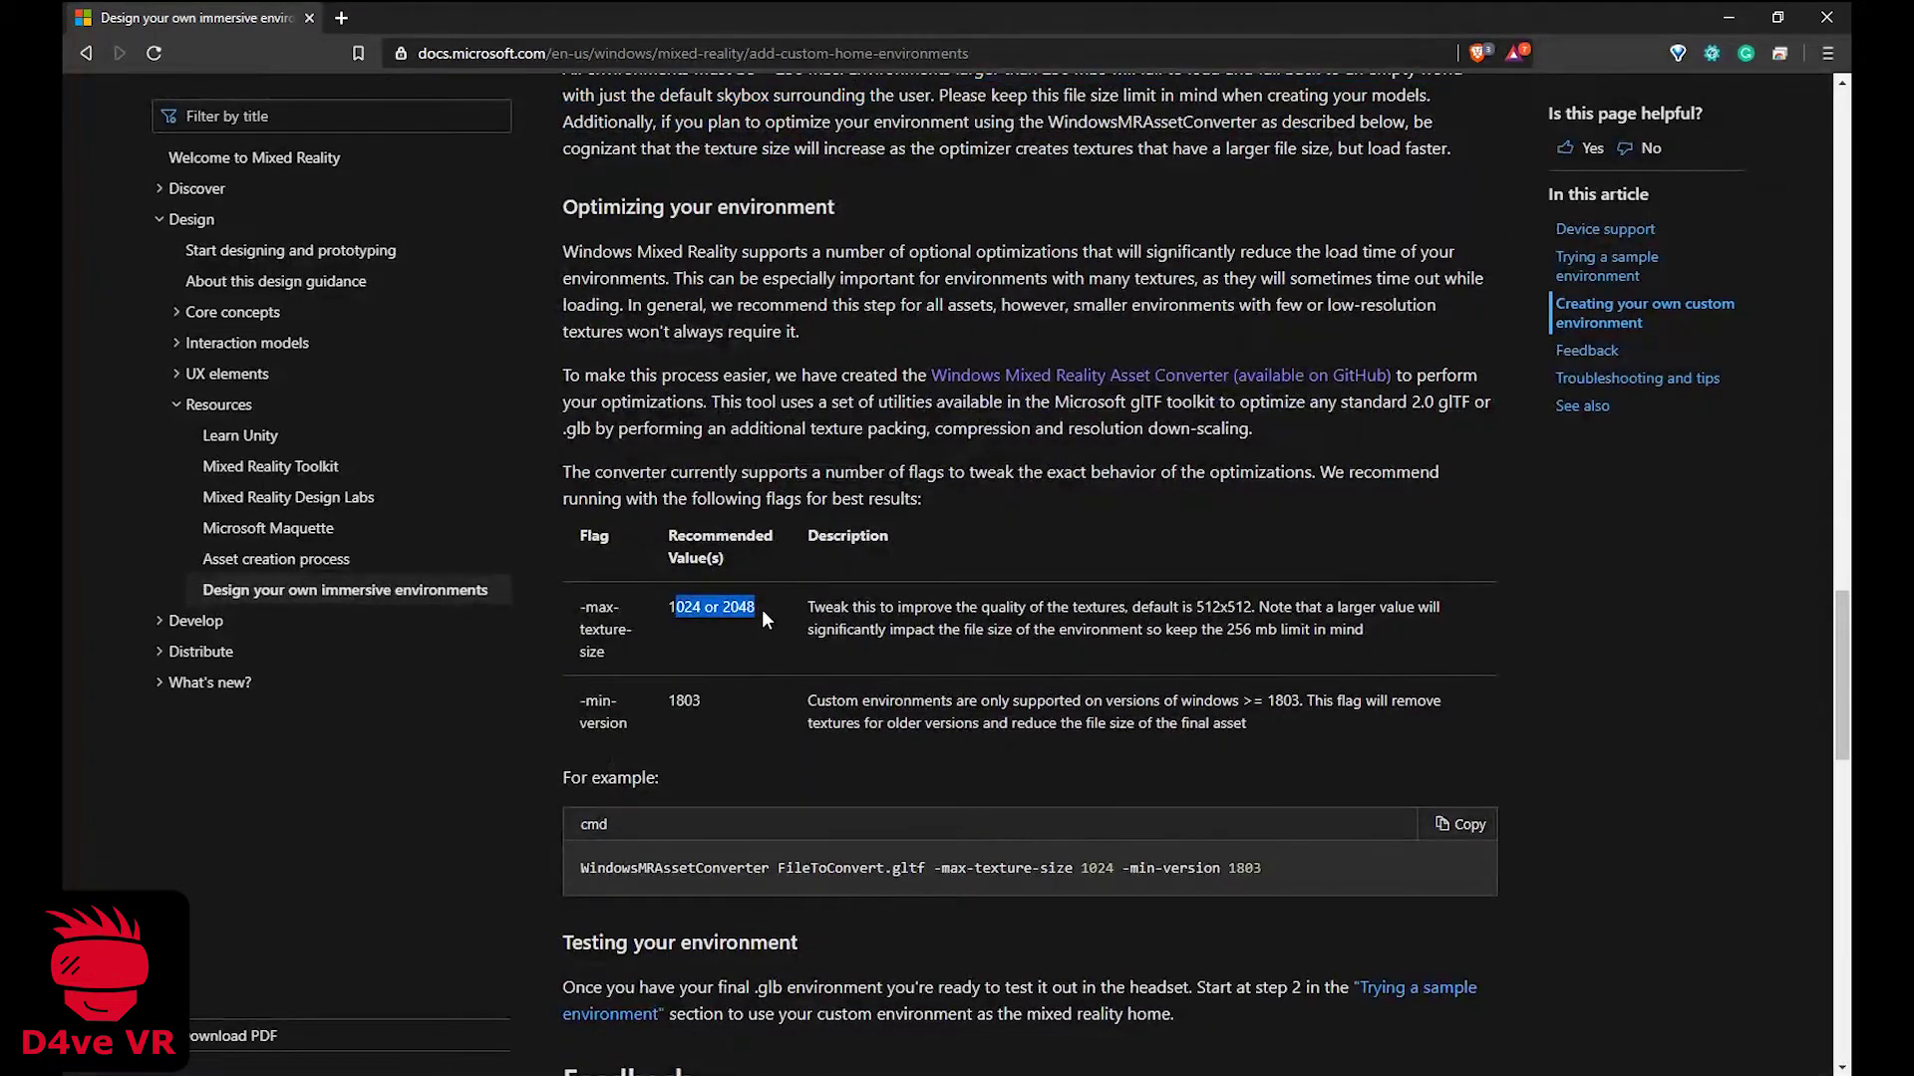
click(775, 673)
scroll(774, 673, down, 1)
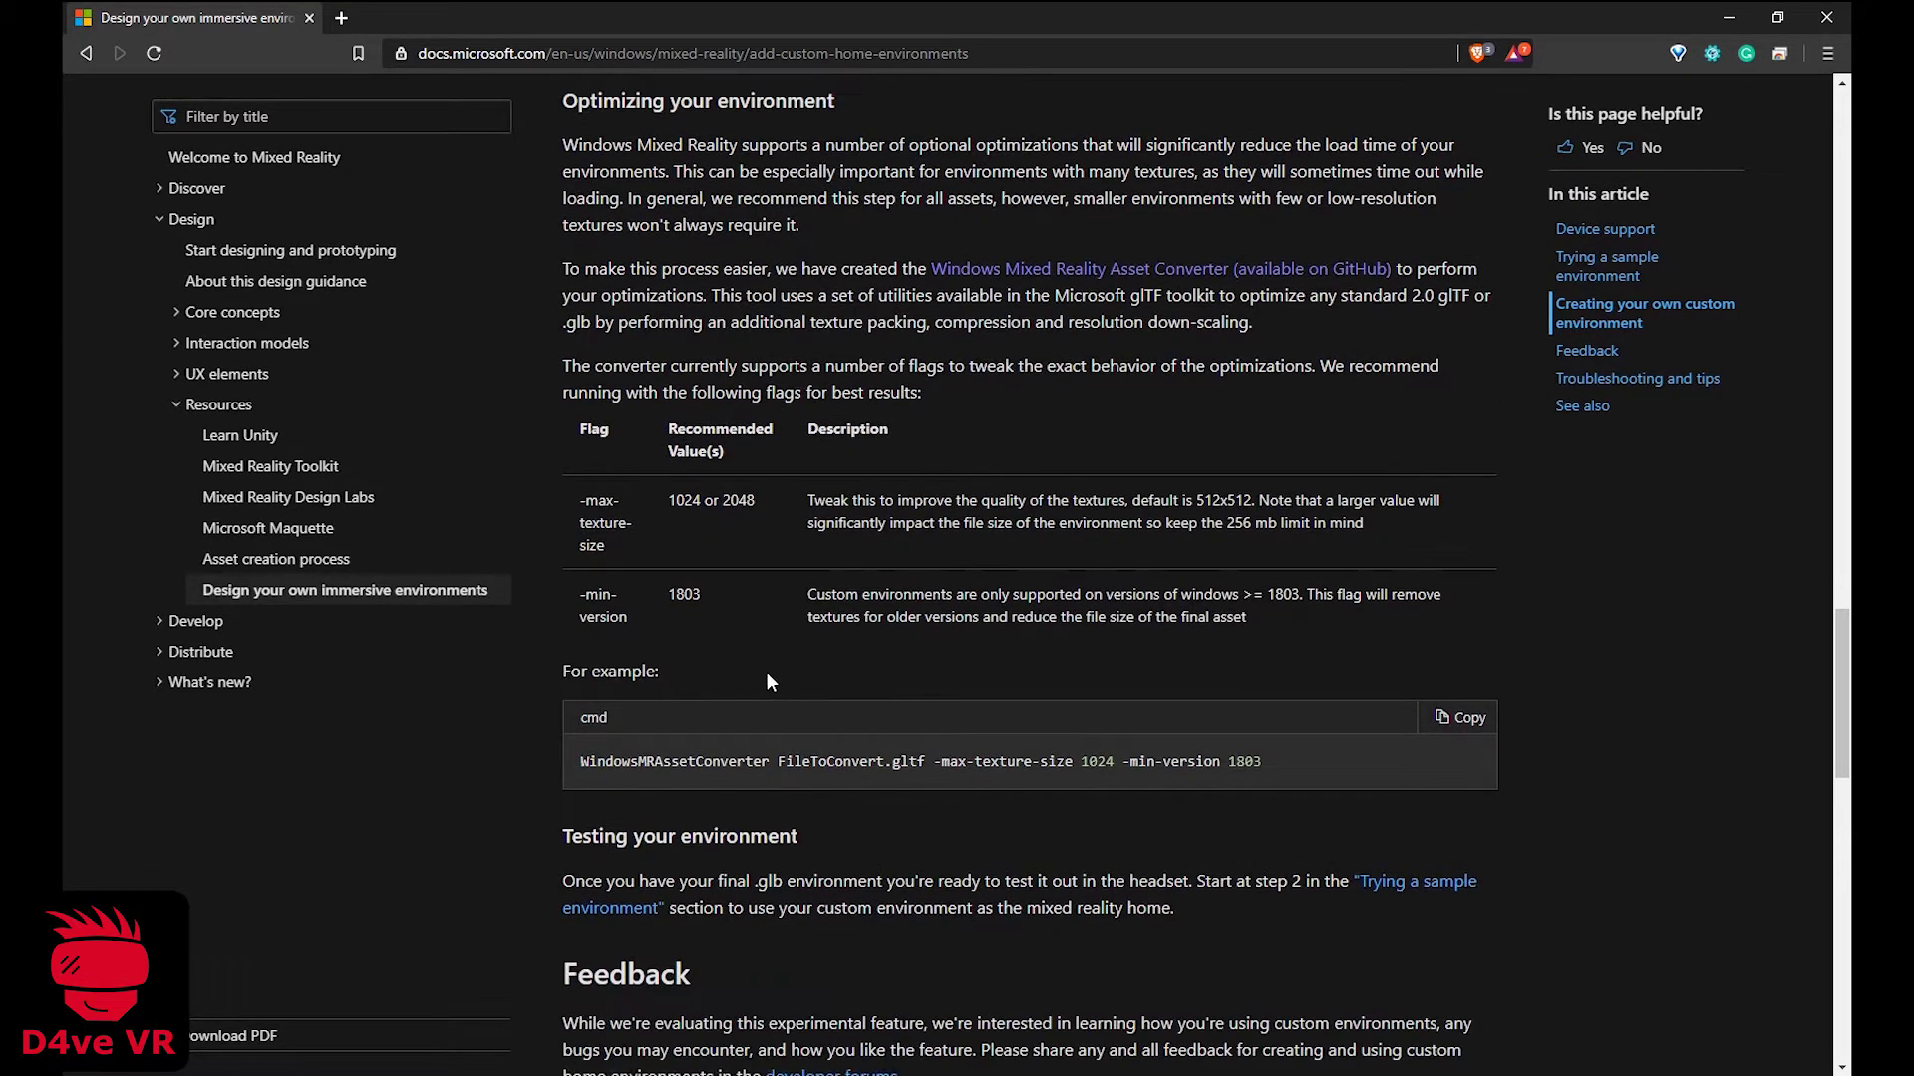
scroll(917, 720, up, 1)
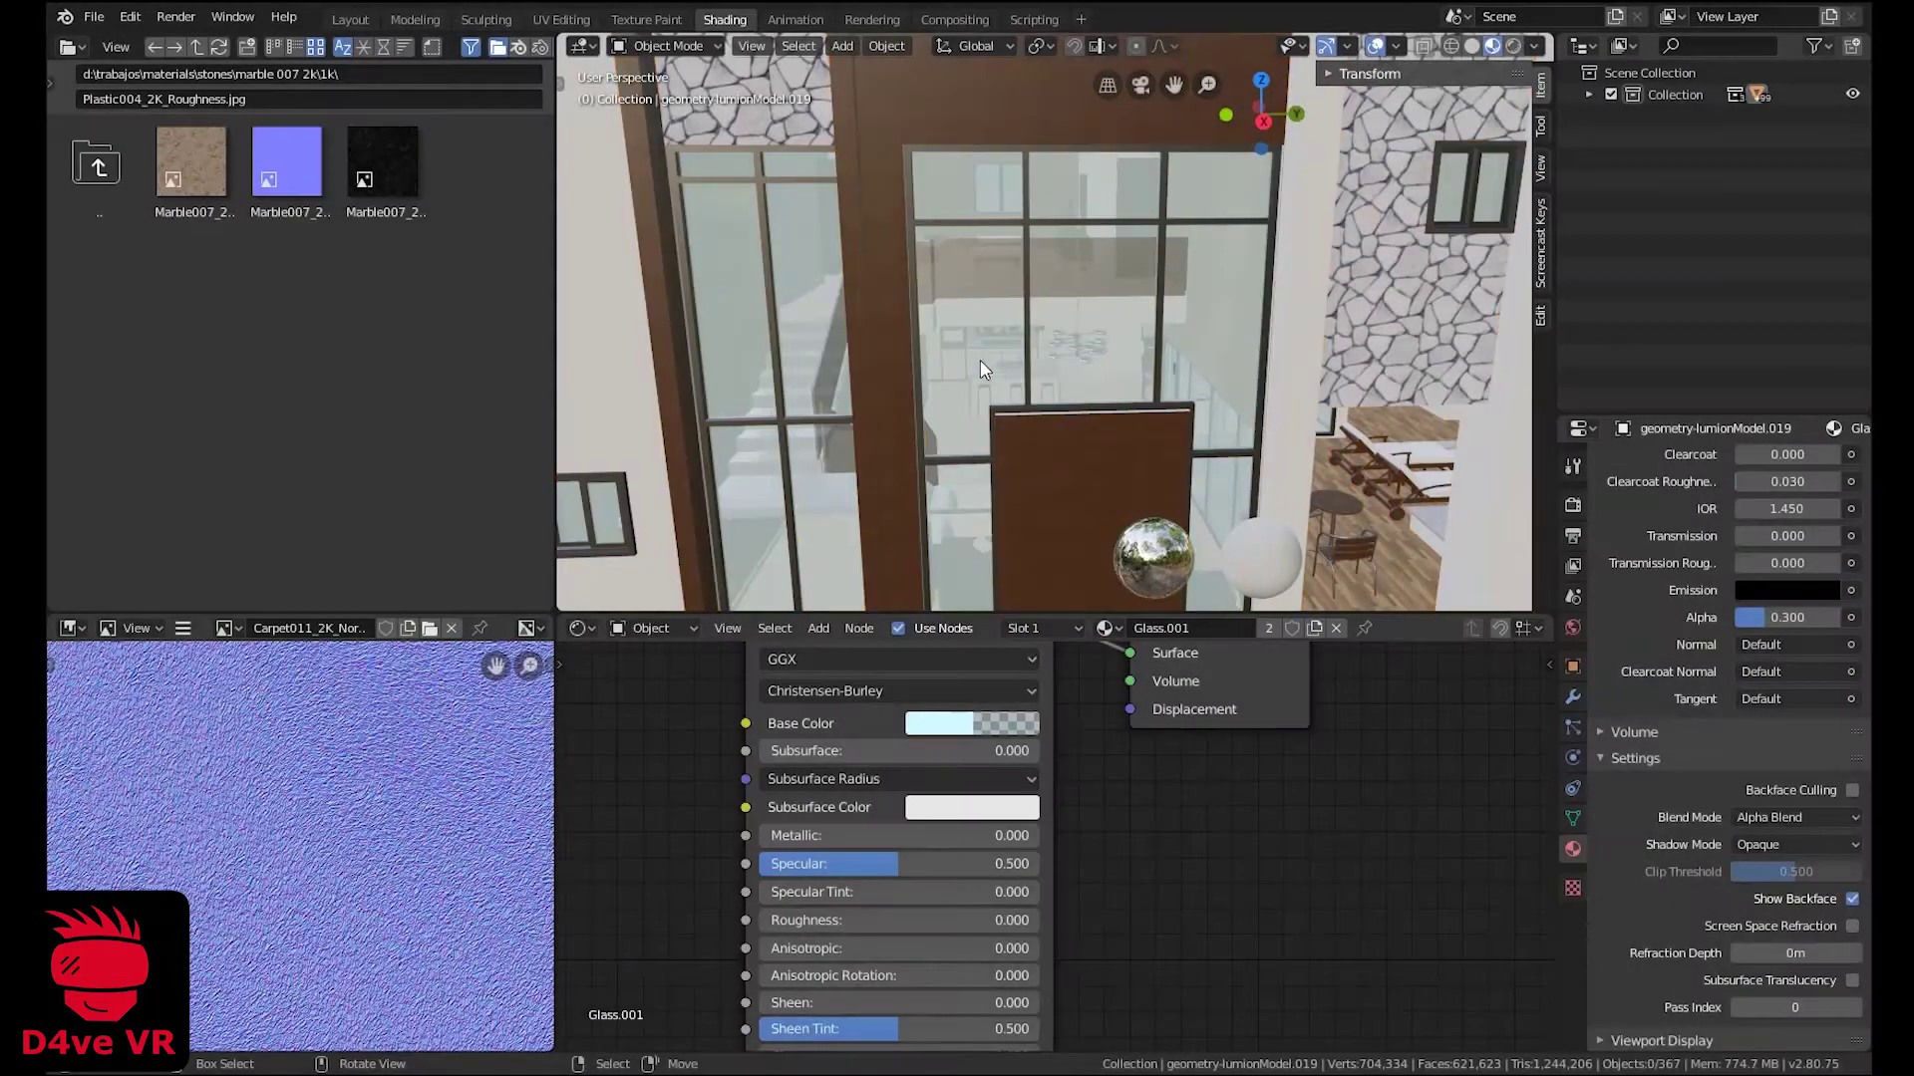
Switch to Blender and check the base colour alpha of the Glass.001 material in its Principled BSDF node.
scroll(1196, 889, down, 4)
scroll(1139, 796, up, 3)
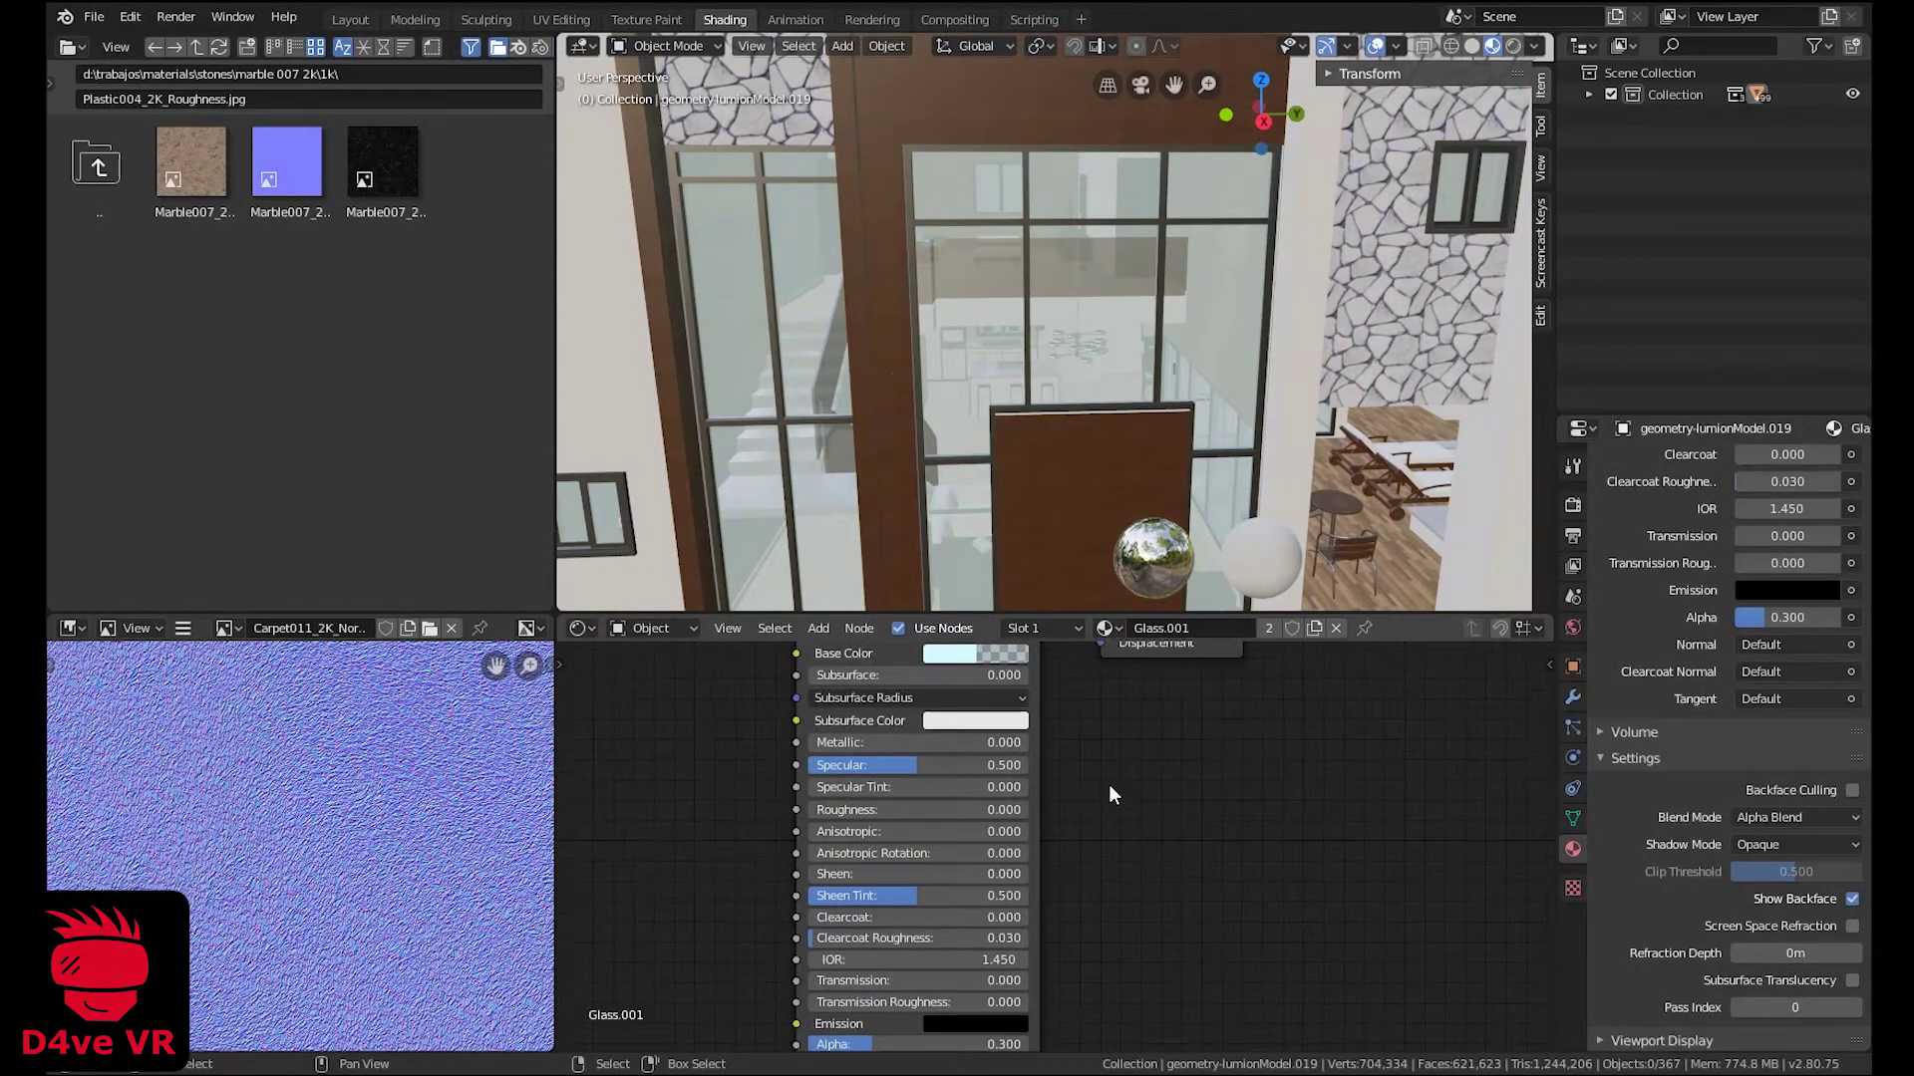
scroll(1197, 897, up, 1)
click(1080, 776)
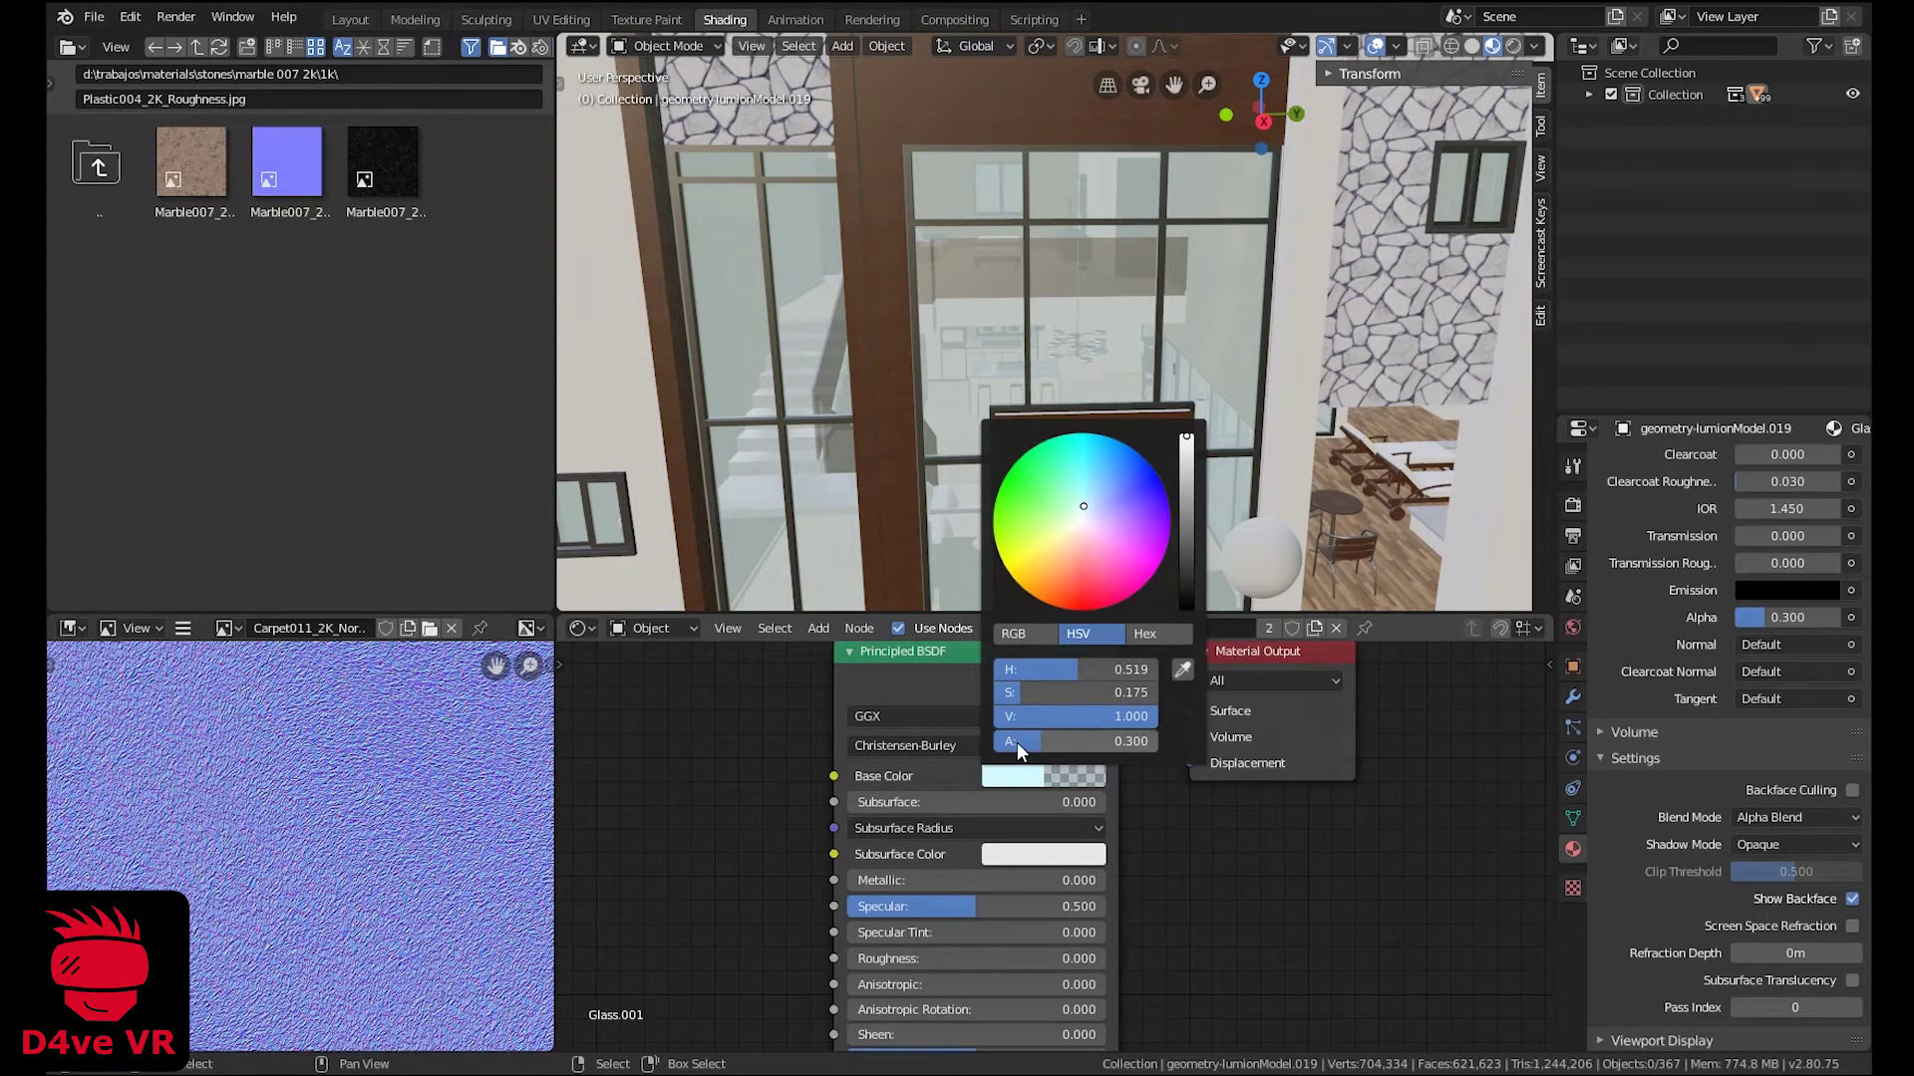
mouse_move(1039, 745)
mouse_down()
mouse_move(1089, 745)
mouse_move(1042, 744)
mouse_up()
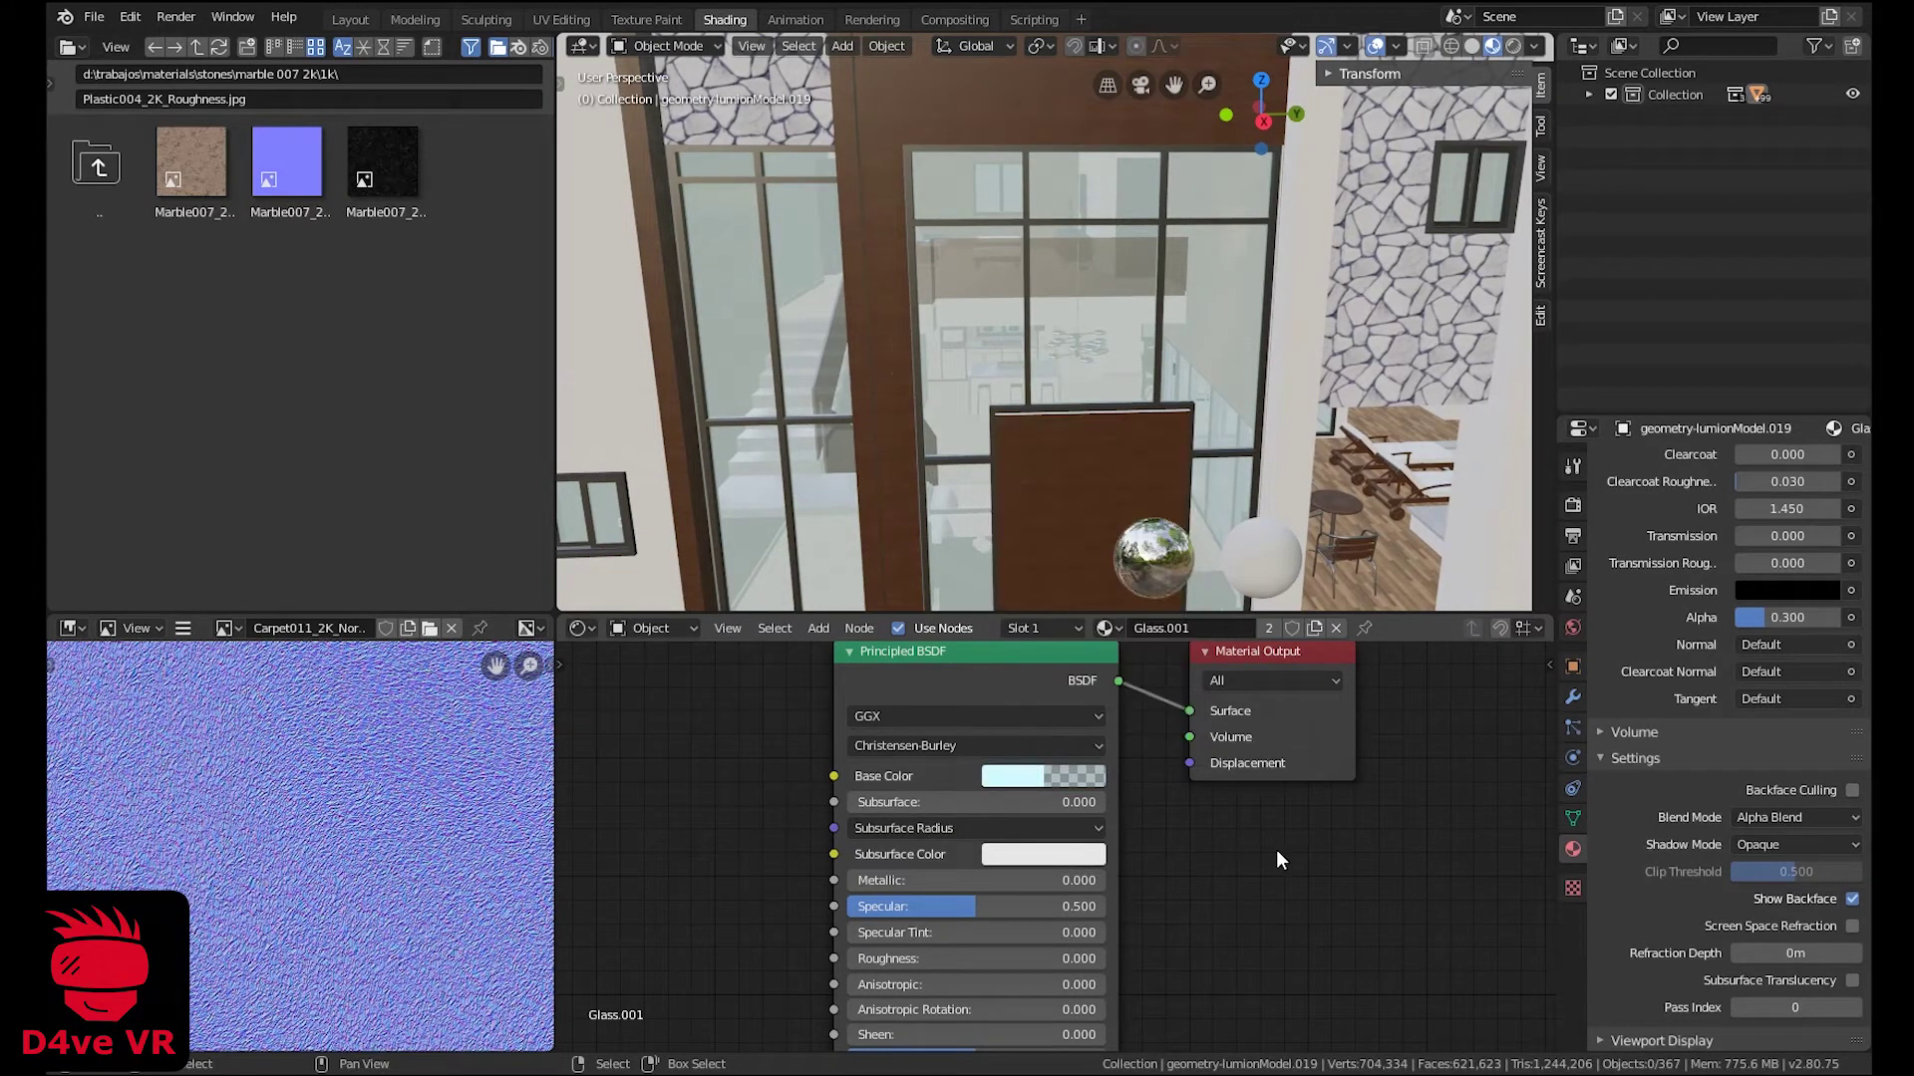
Set the blend mode of the Glass.001 material to Alpha Blend.
scroll(1276, 849, down, 2)
scroll(1633, 799, up, 10)
scroll(1698, 806, down, 12)
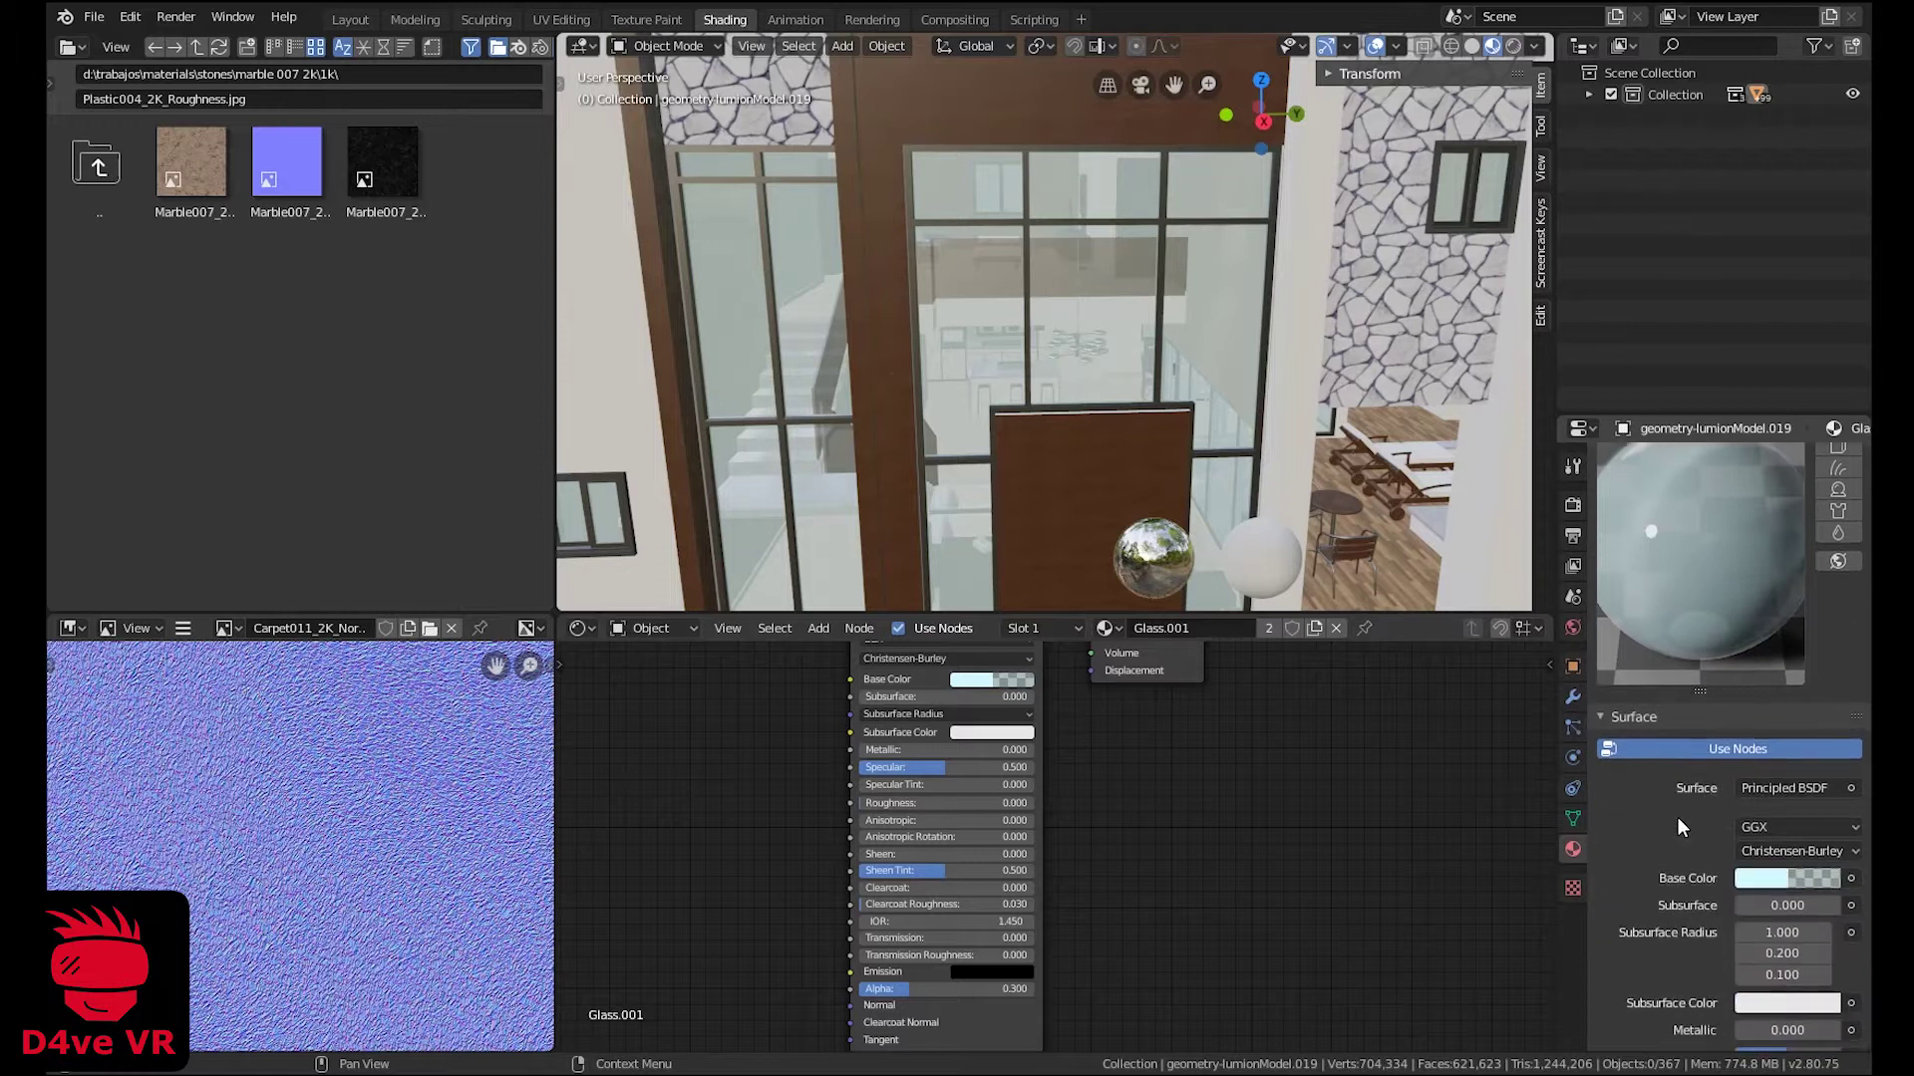
scroll(1646, 815, down, 6)
click(1775, 792)
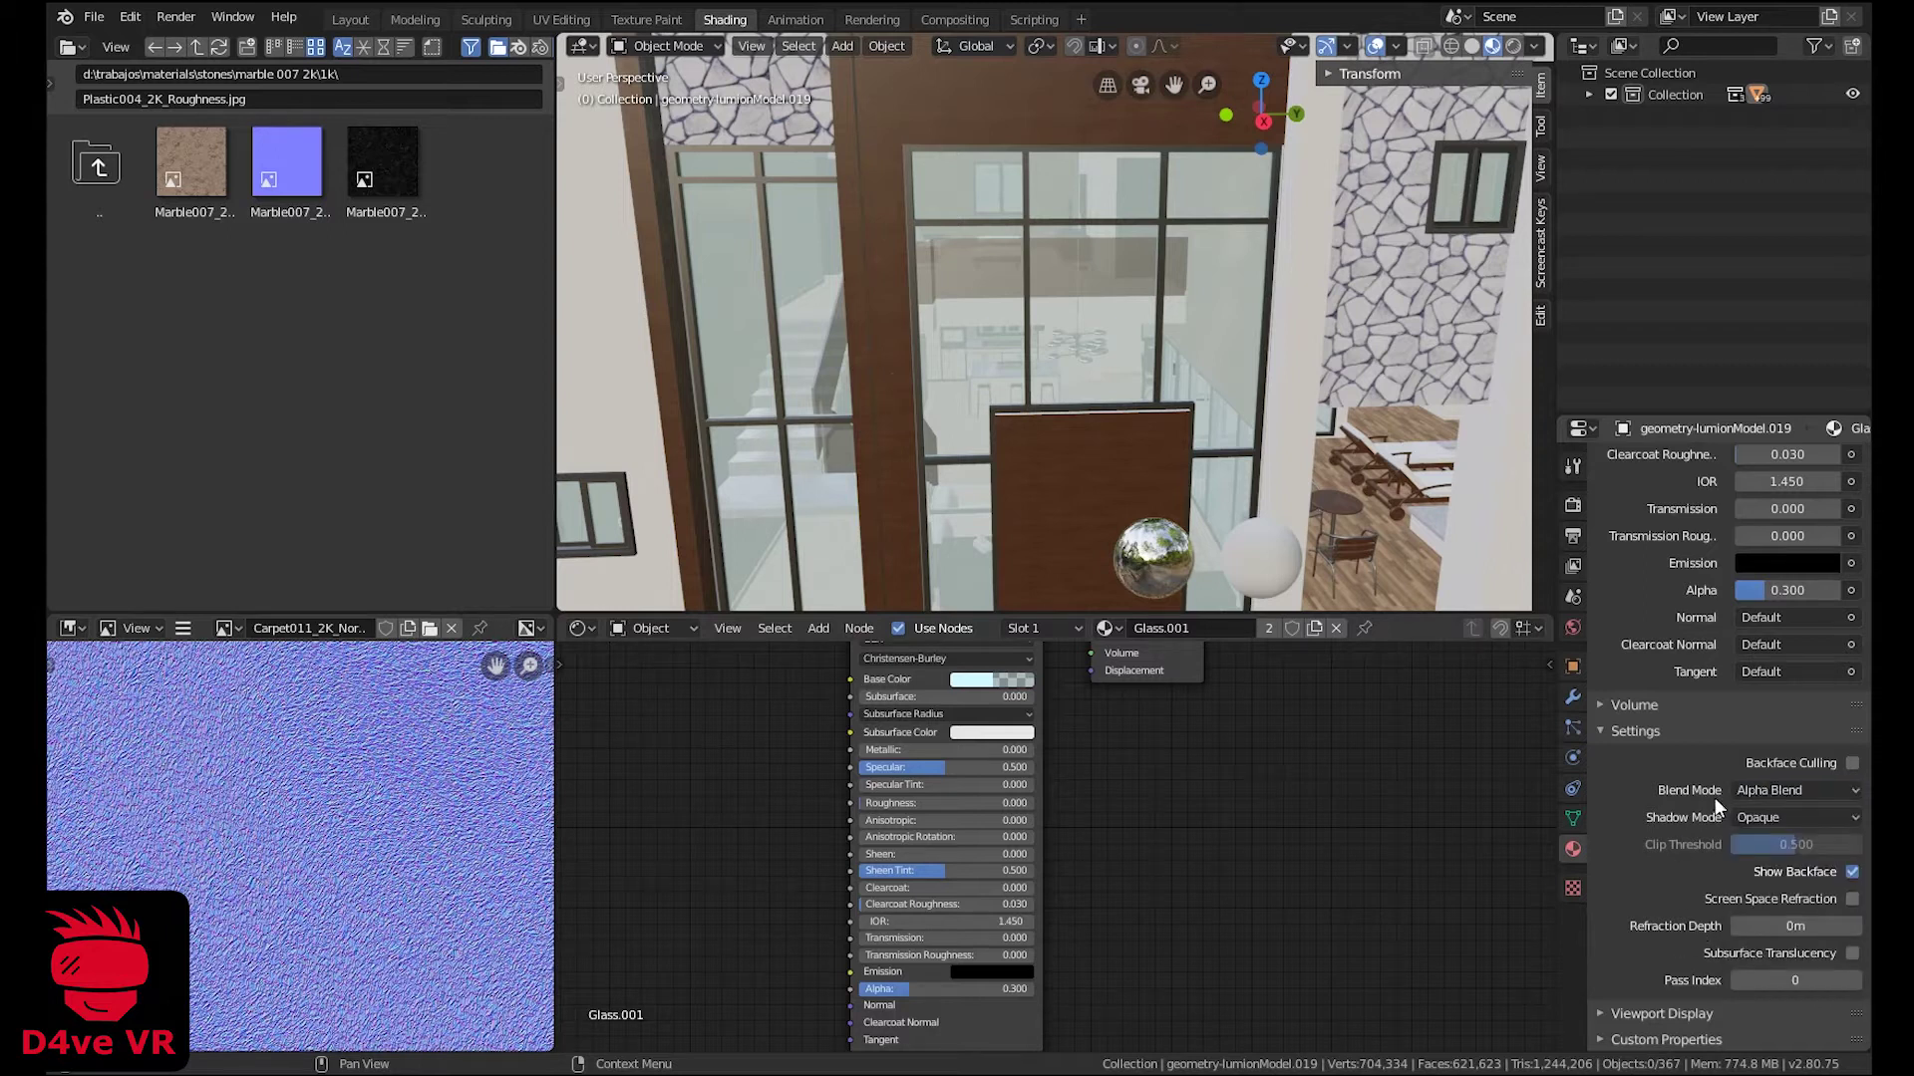
click(1784, 790)
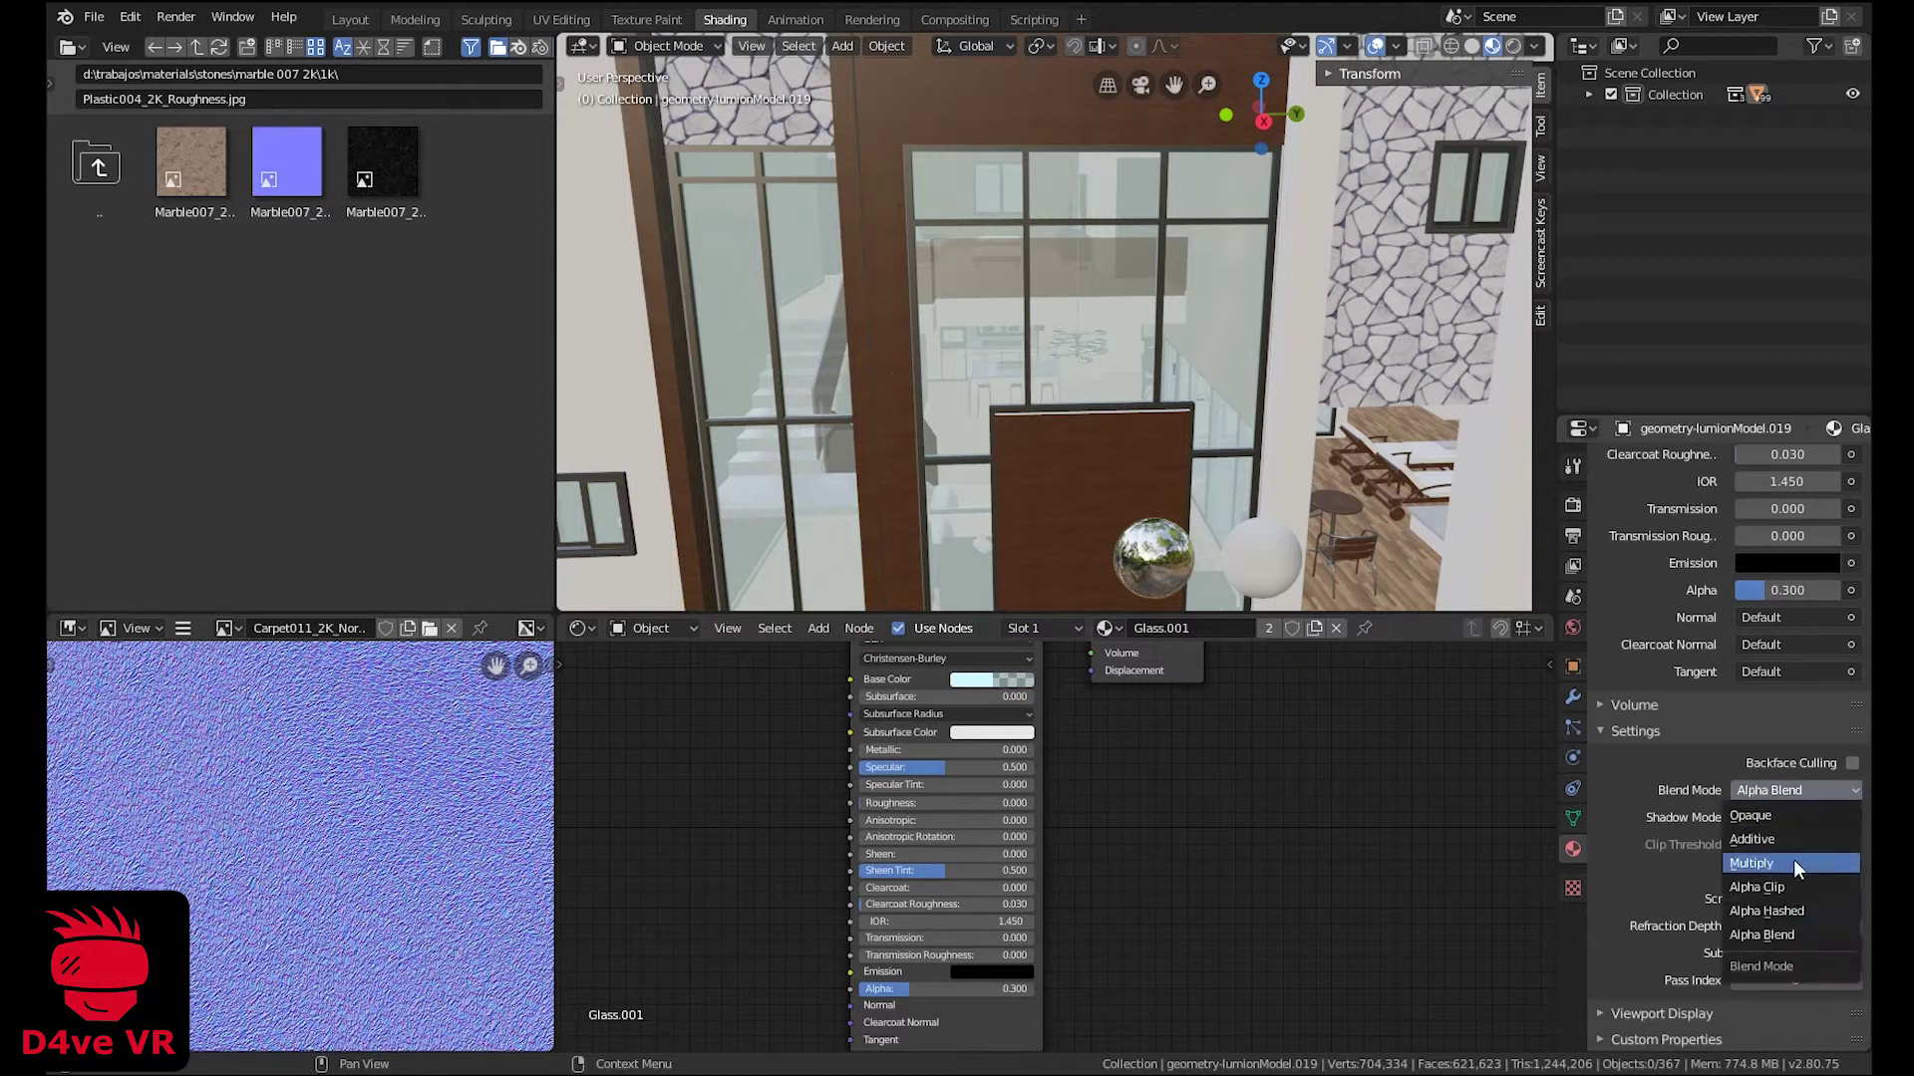
click(1796, 937)
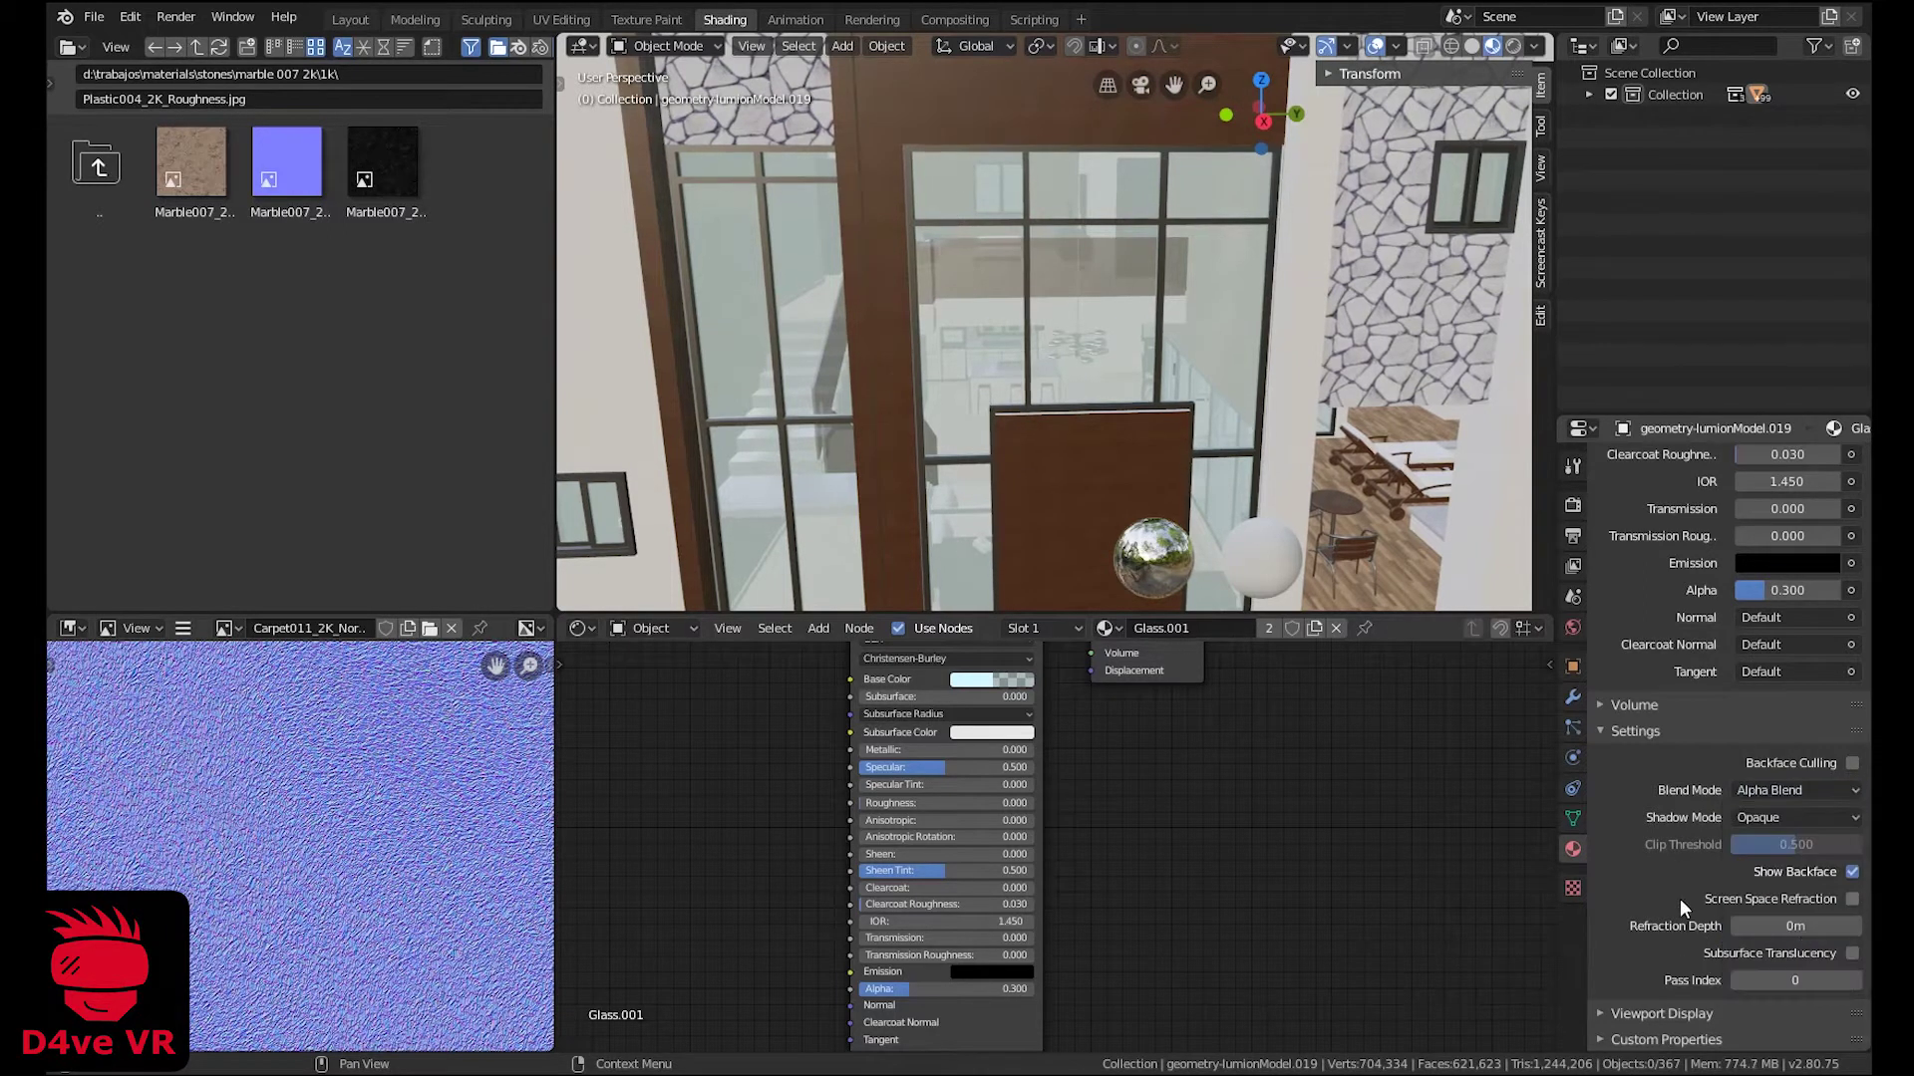
Select the brown wood wall around the large windows and bring its material node tree into view.
middle_drag(1177, 558, 1030, 434)
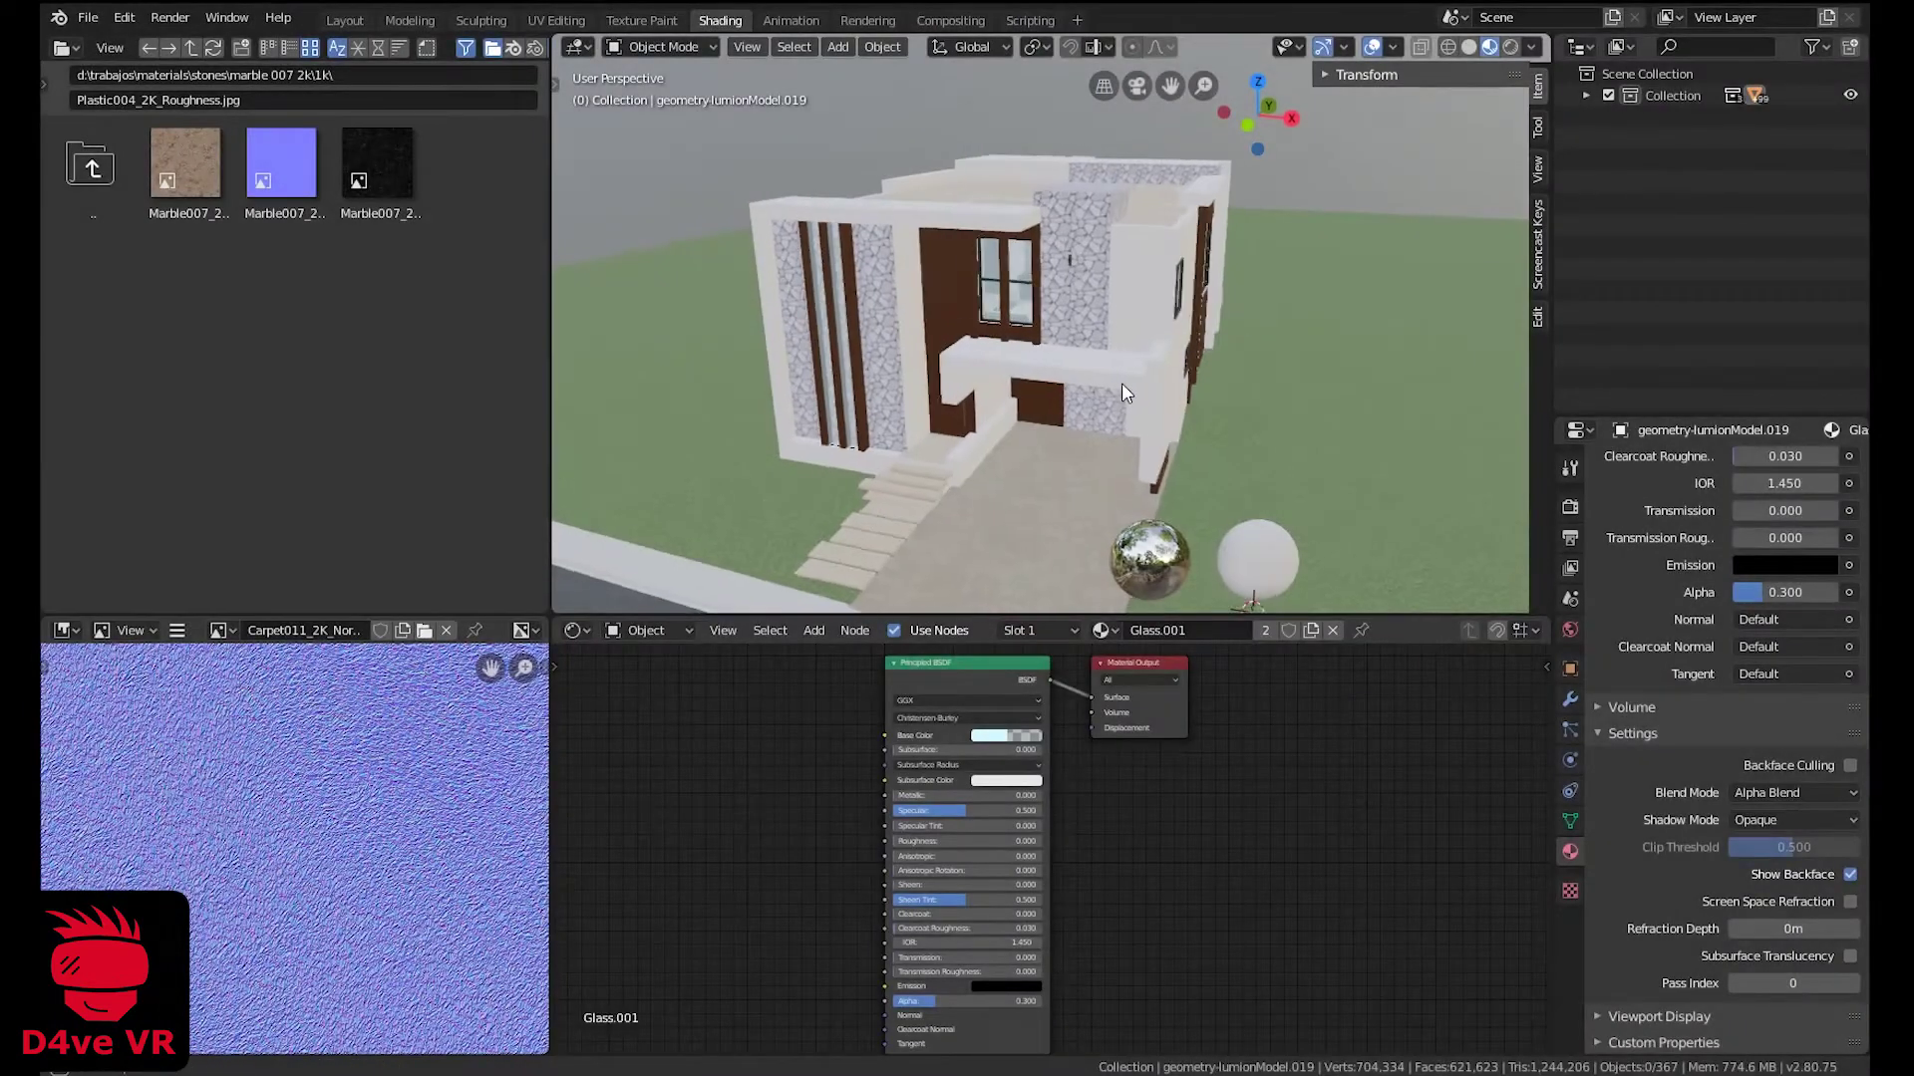
middle_drag(1121, 383, 1016, 219)
scroll(1017, 219, up, 3)
click(991, 232)
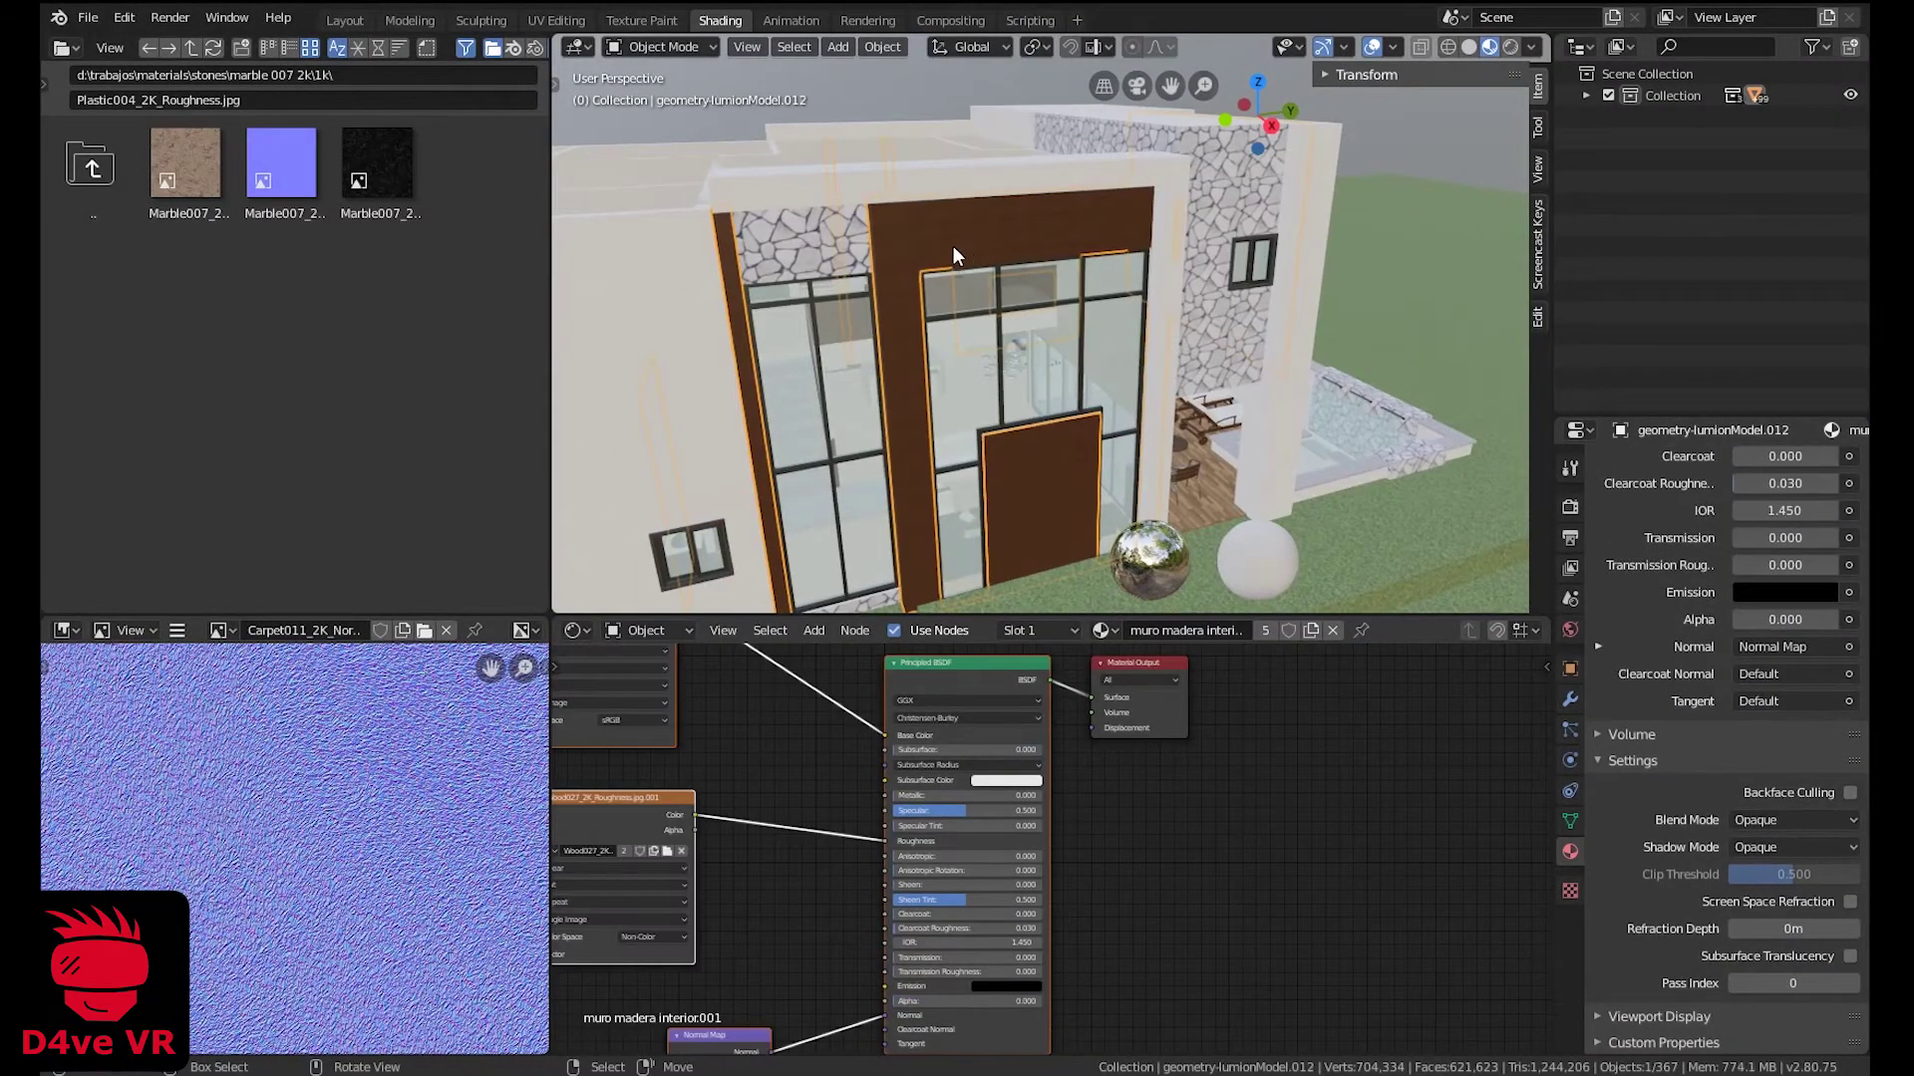
scroll(1280, 840, down, 3)
middle_drag(1320, 808, 1356, 795)
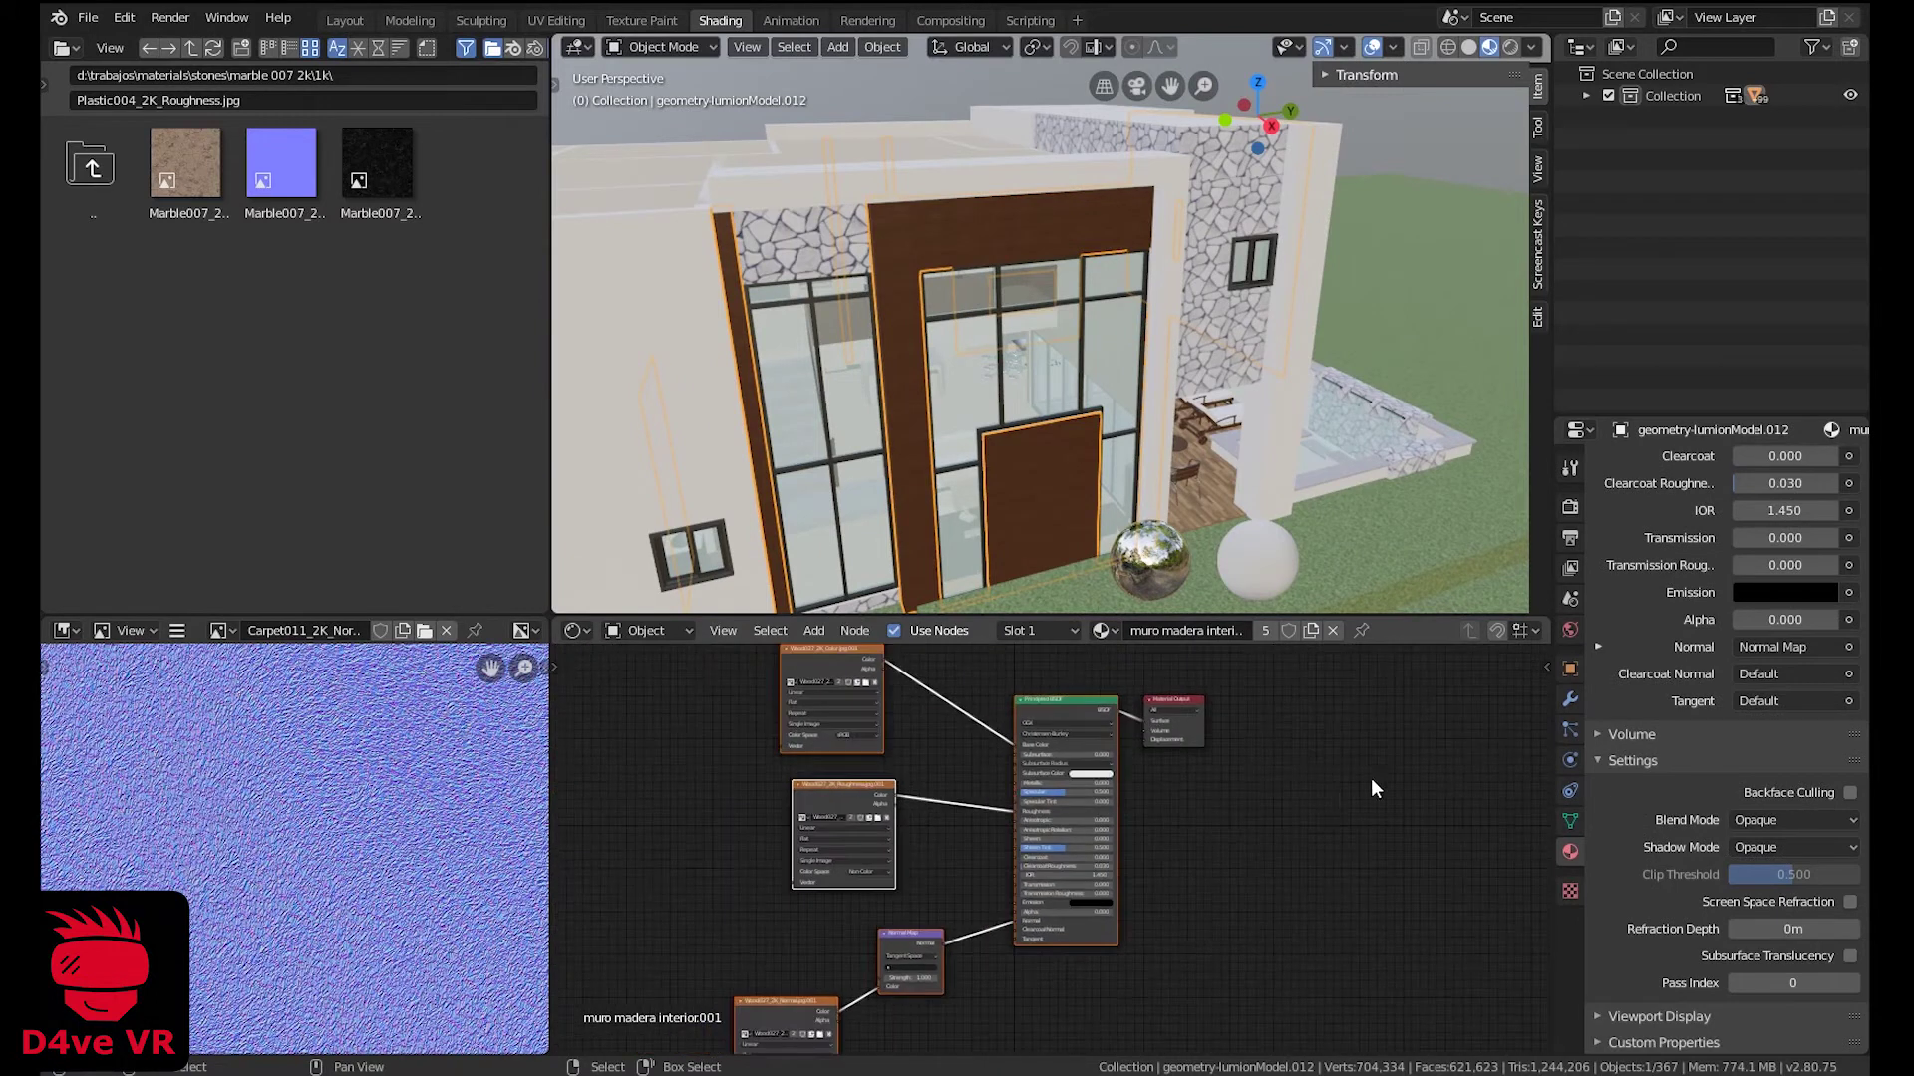
scroll(985, 816, up, 2)
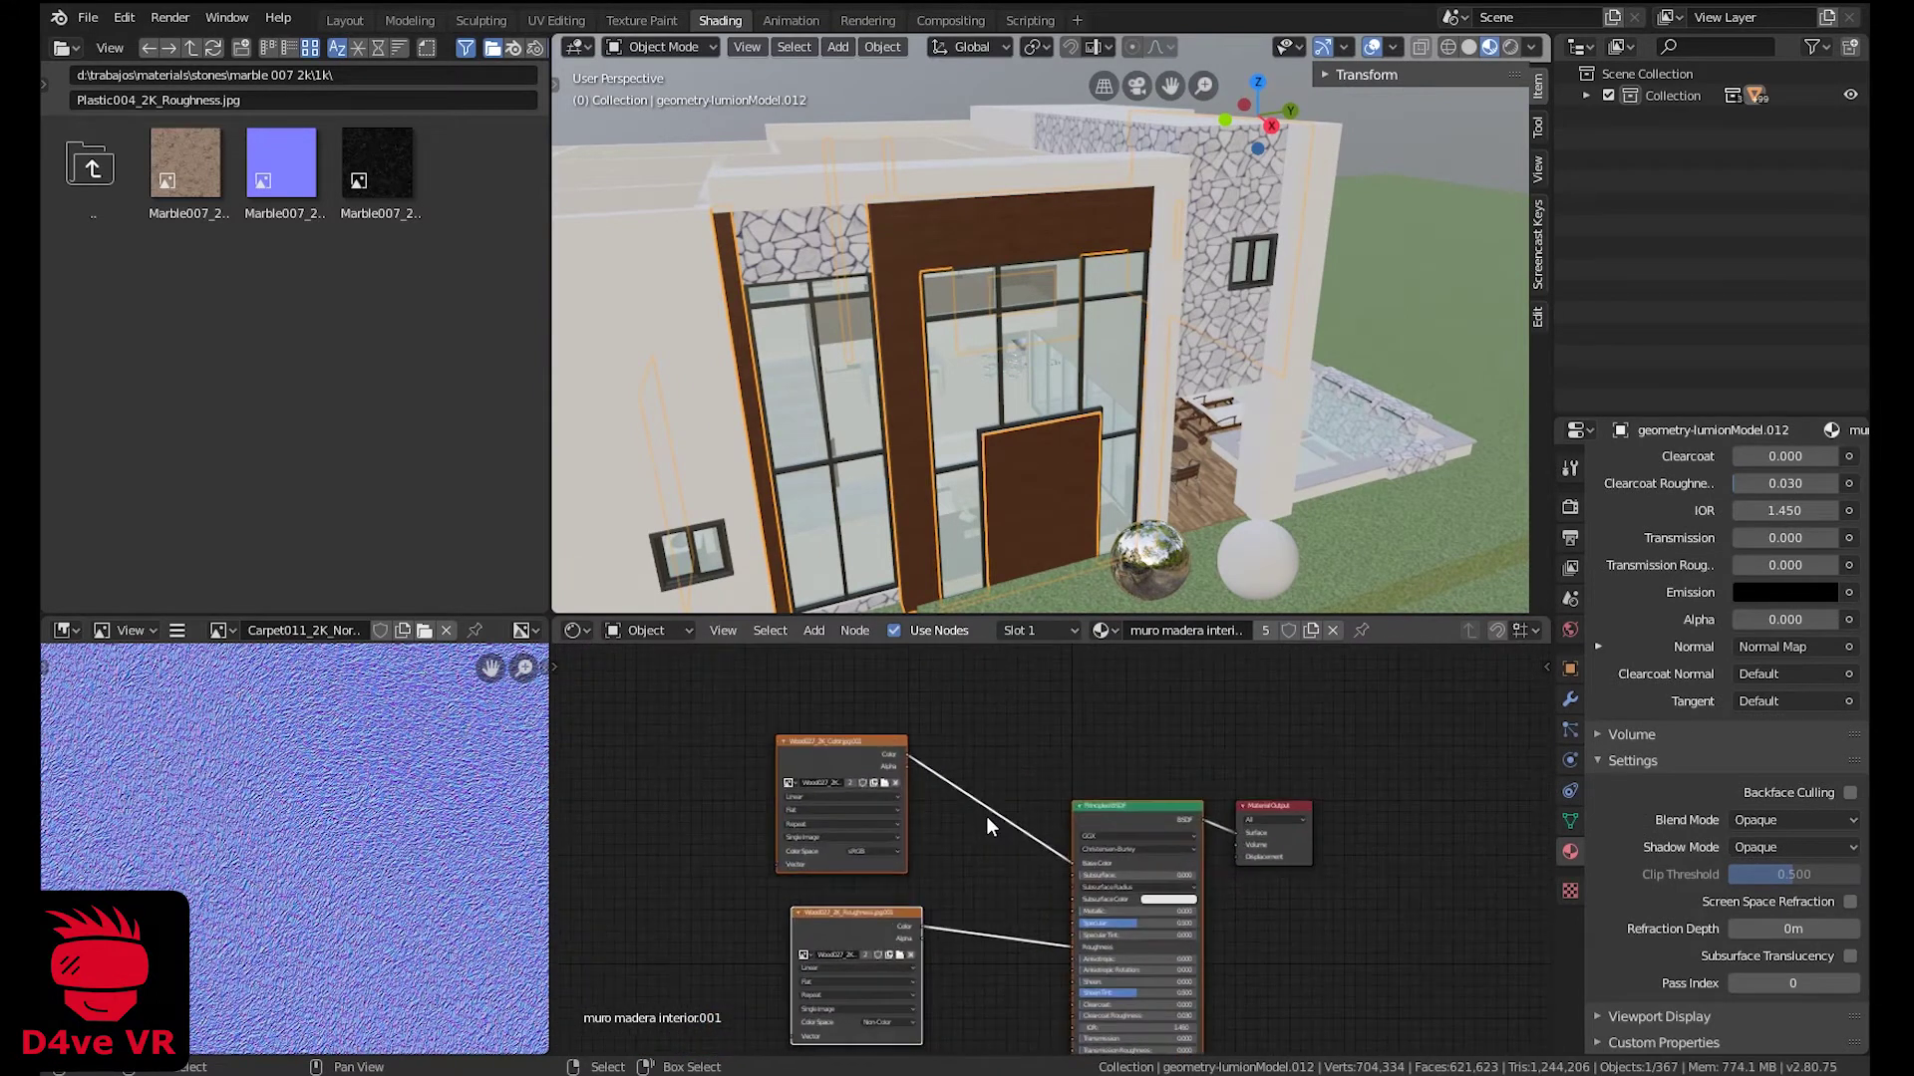
Examine how the Wood027 color, roughness and normal images feed the Principled BSDF, and inspect the wood surface up close.
scroll(977, 817, up, 3)
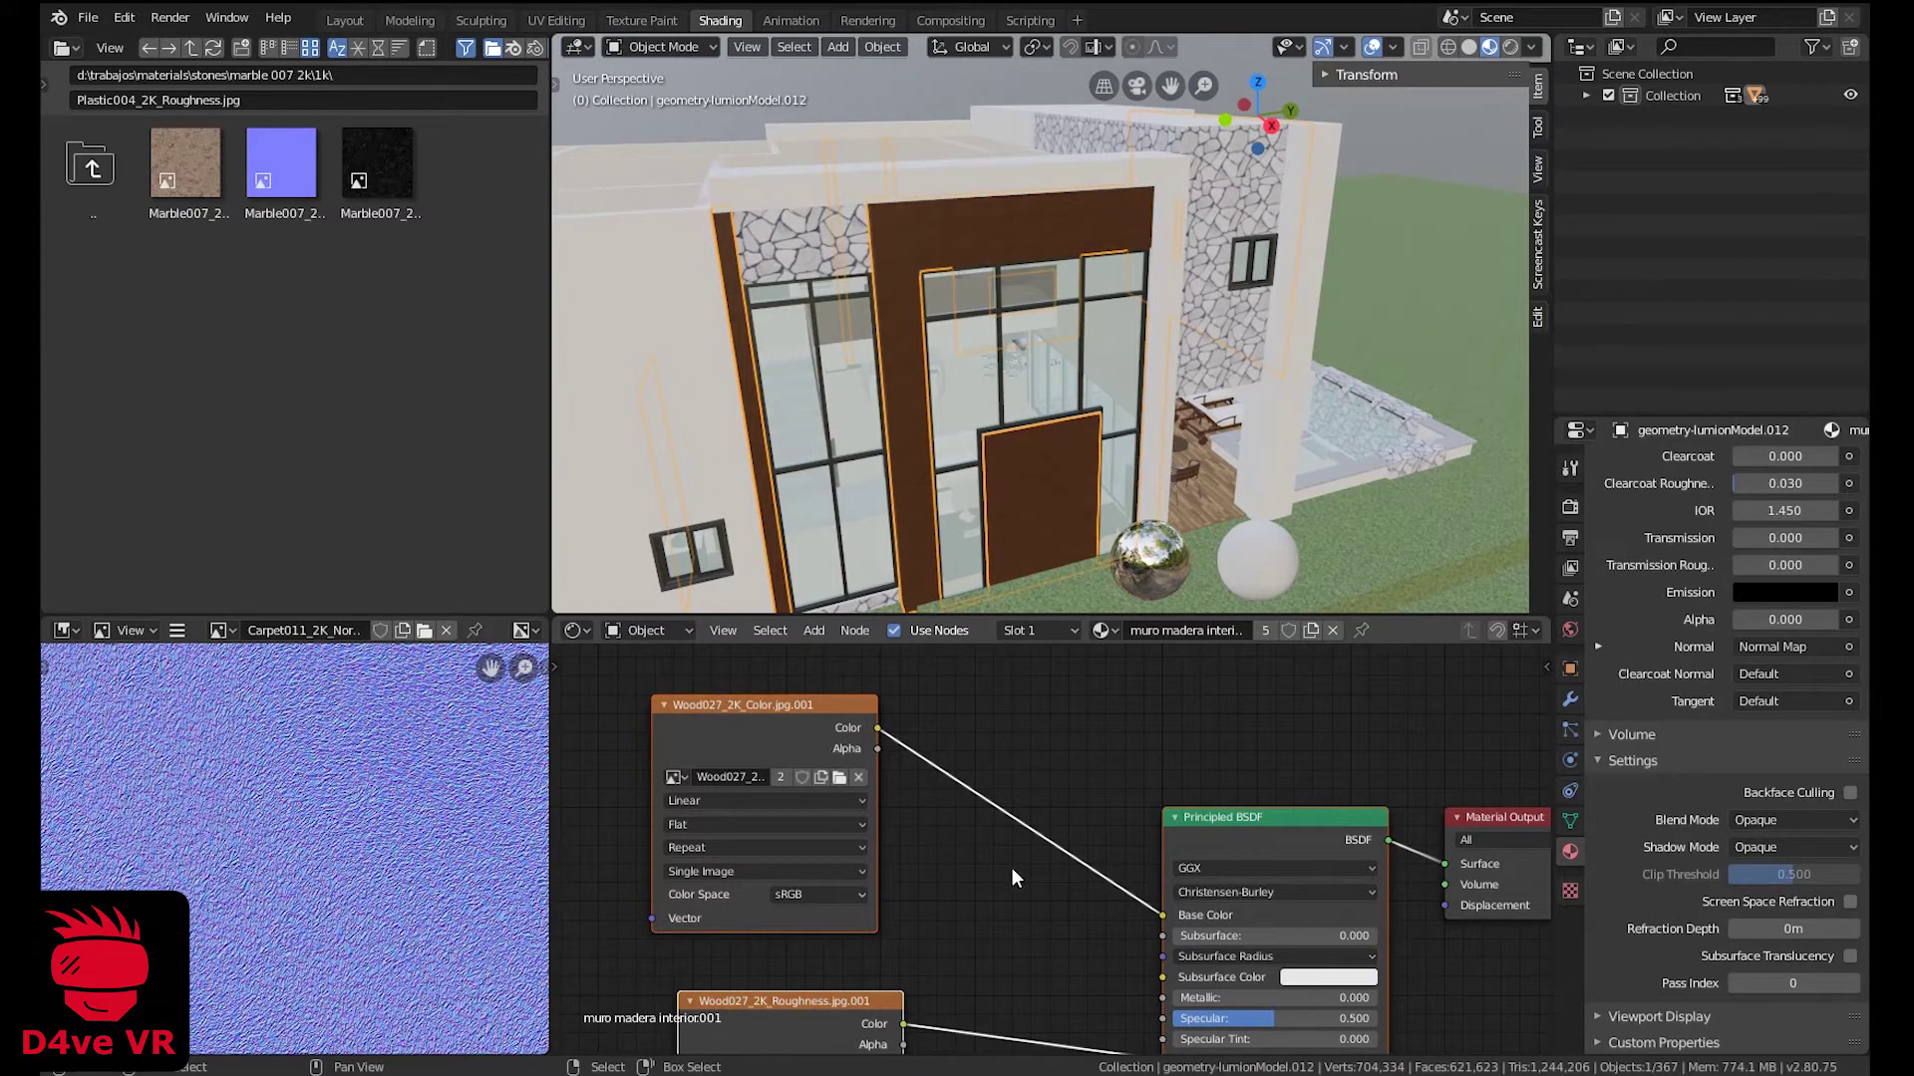
middle_drag(1015, 879, 1030, 705)
middle_drag(1024, 844, 1056, 798)
middle_drag(1100, 925, 1043, 673)
middle_drag(798, 979, 909, 827)
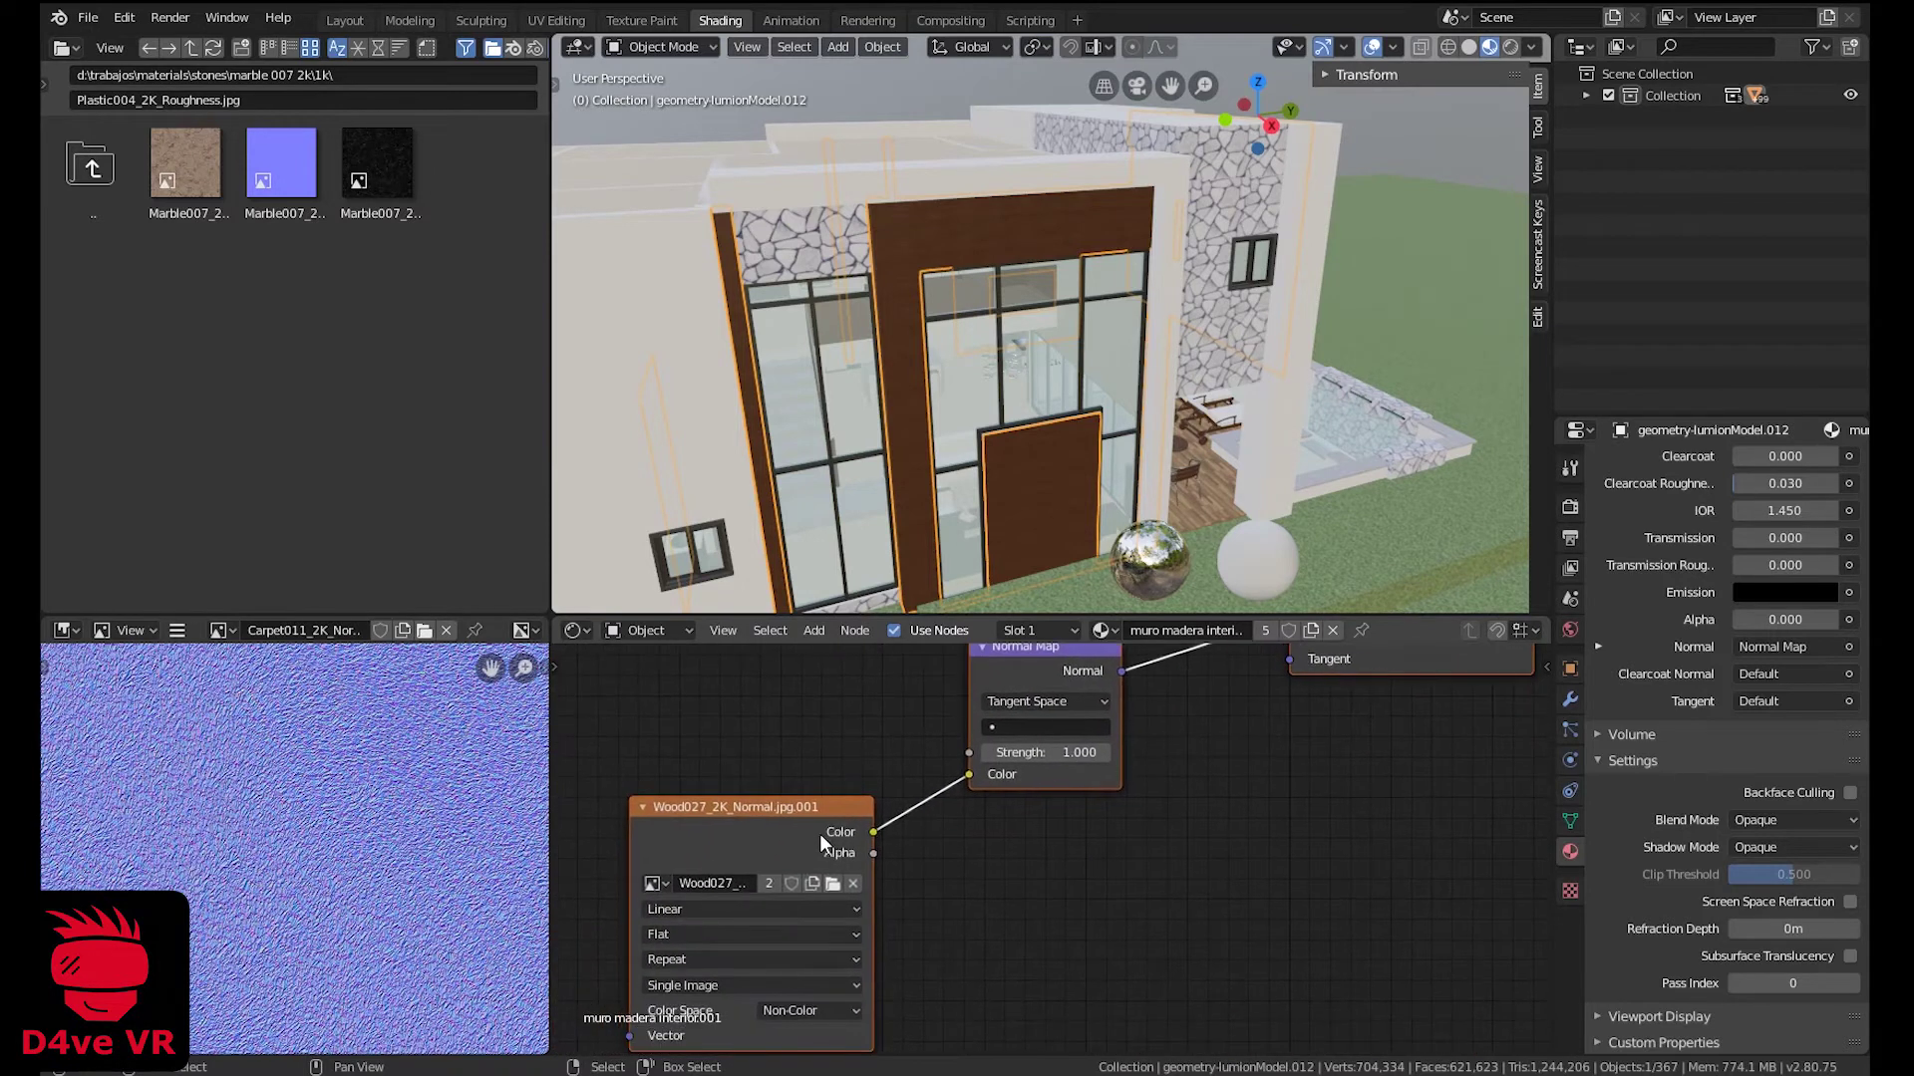
middle_drag(967, 834, 897, 859)
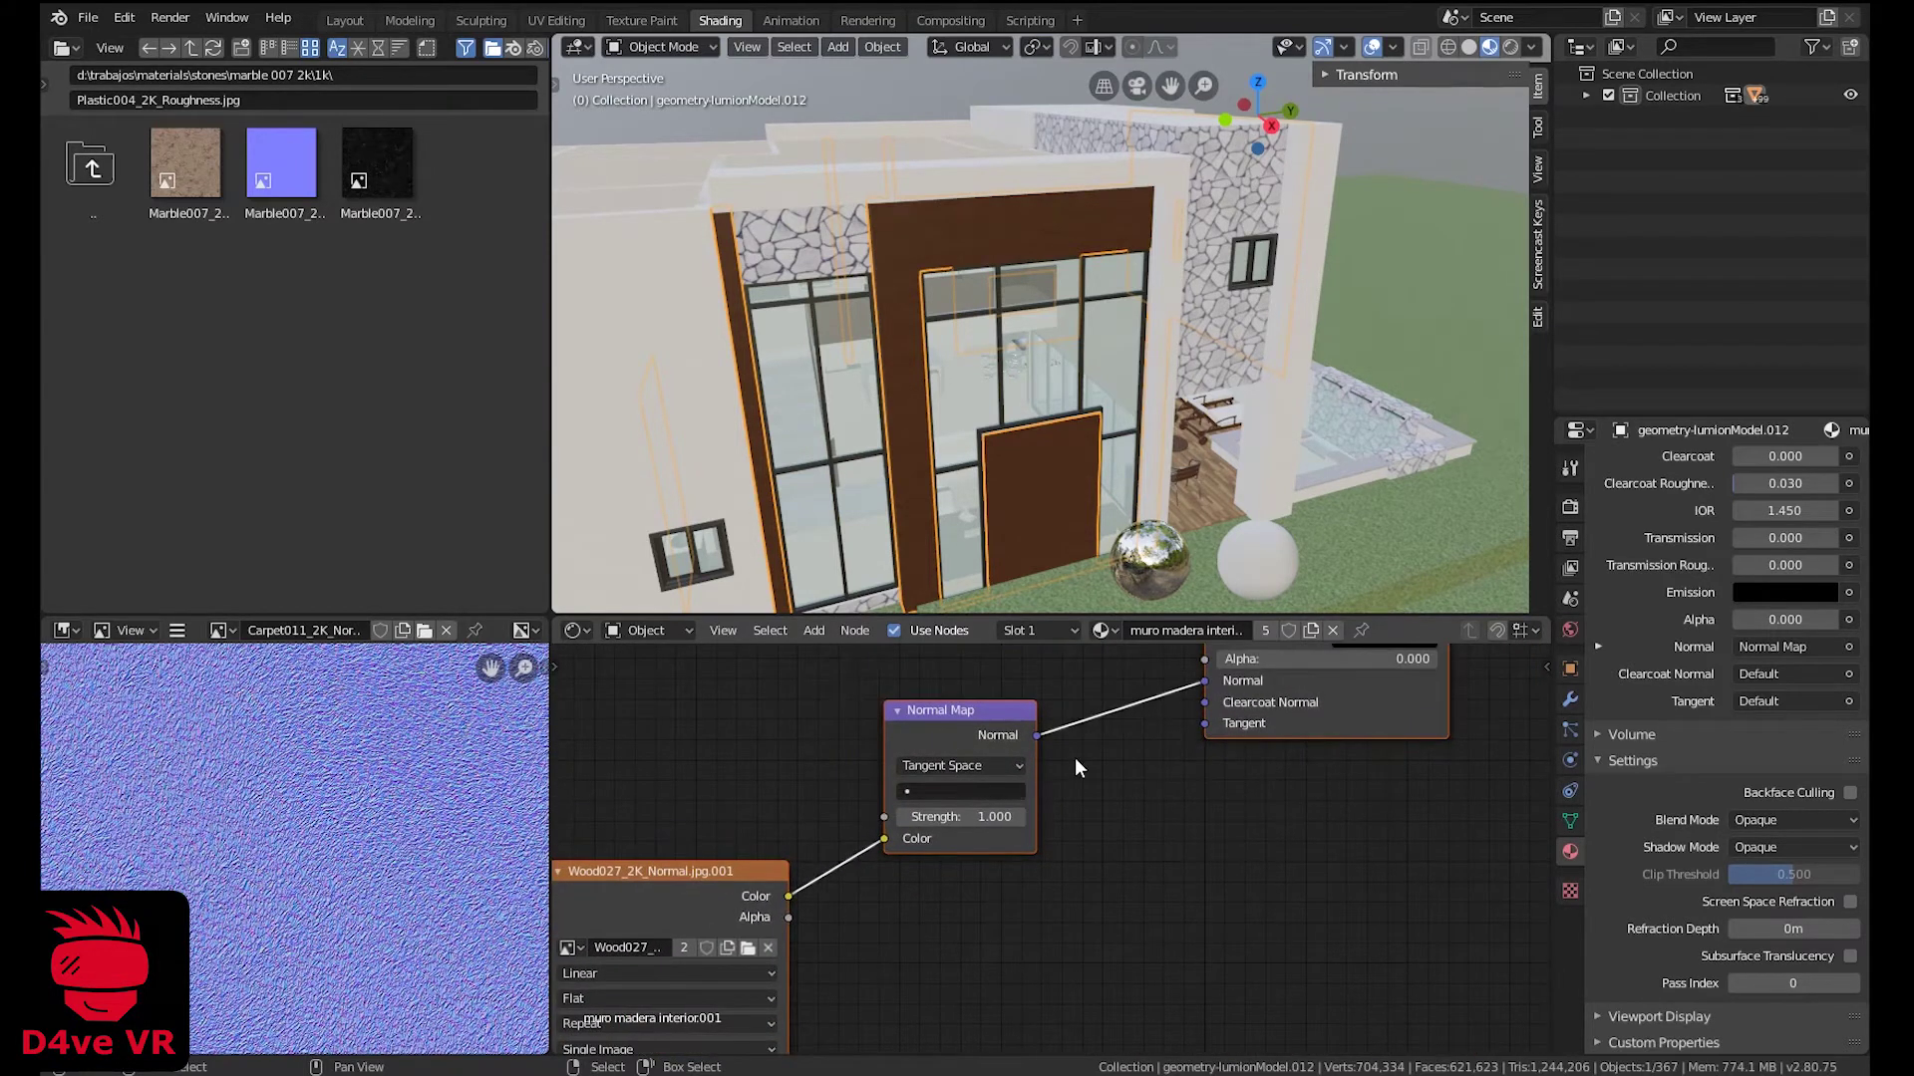
middle_drag(1077, 767, 951, 884)
scroll(1003, 759, down, 4)
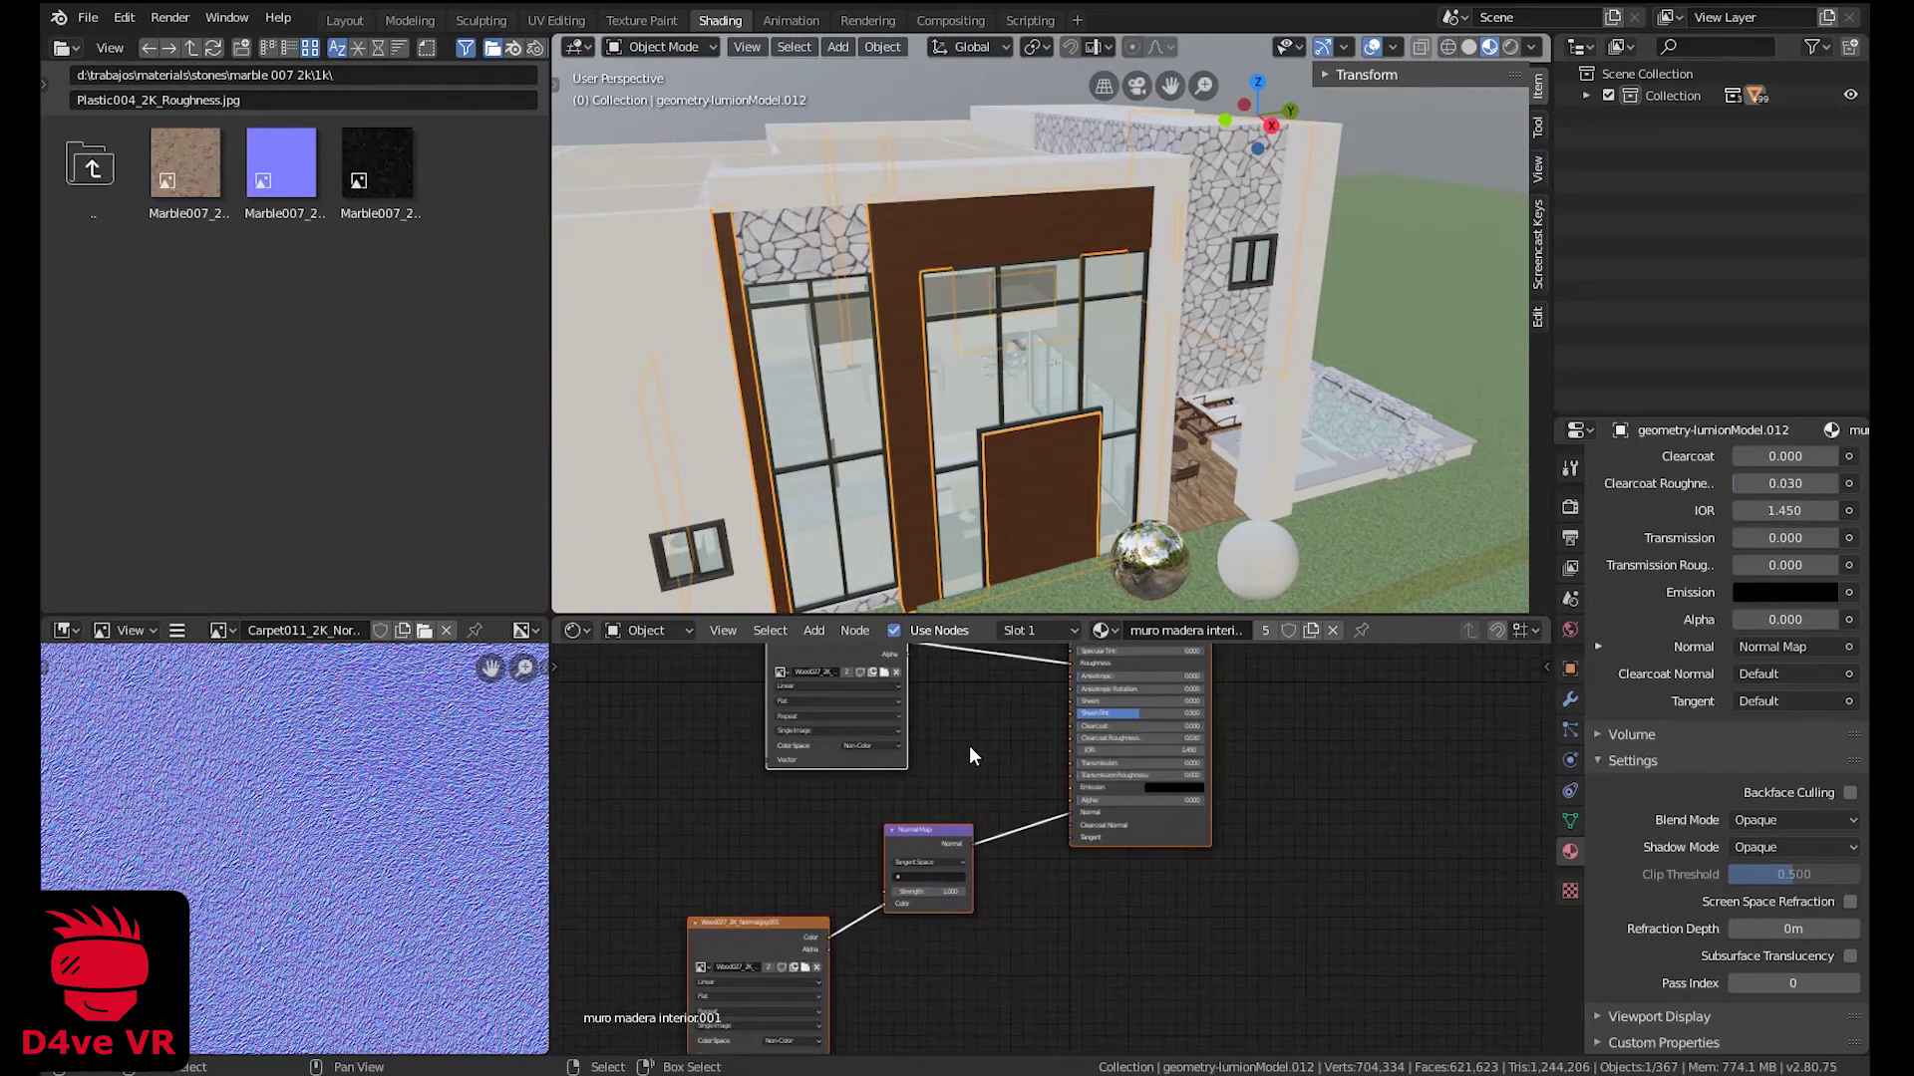
middle_drag(967, 745, 910, 824)
scroll(918, 837, down, 2)
scroll(954, 405, up, 8)
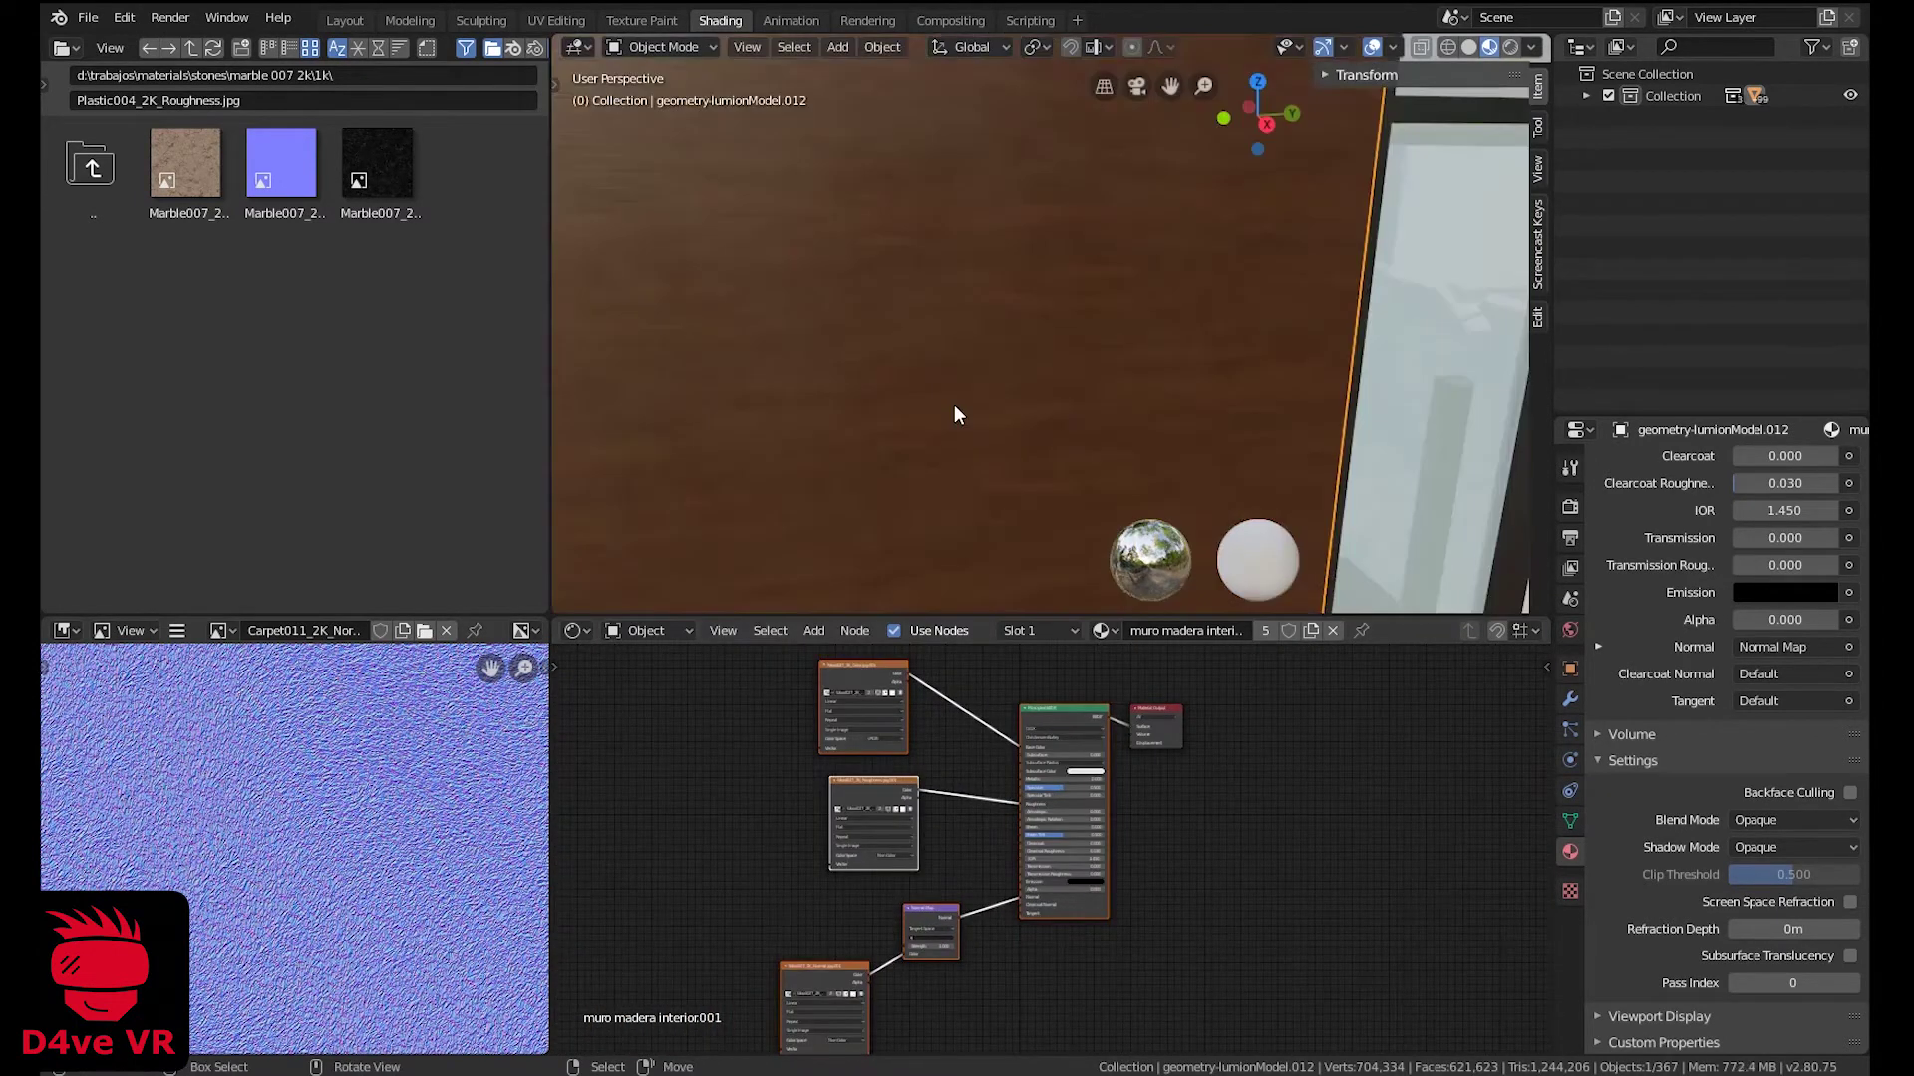
middle_drag(954, 404, 1017, 377)
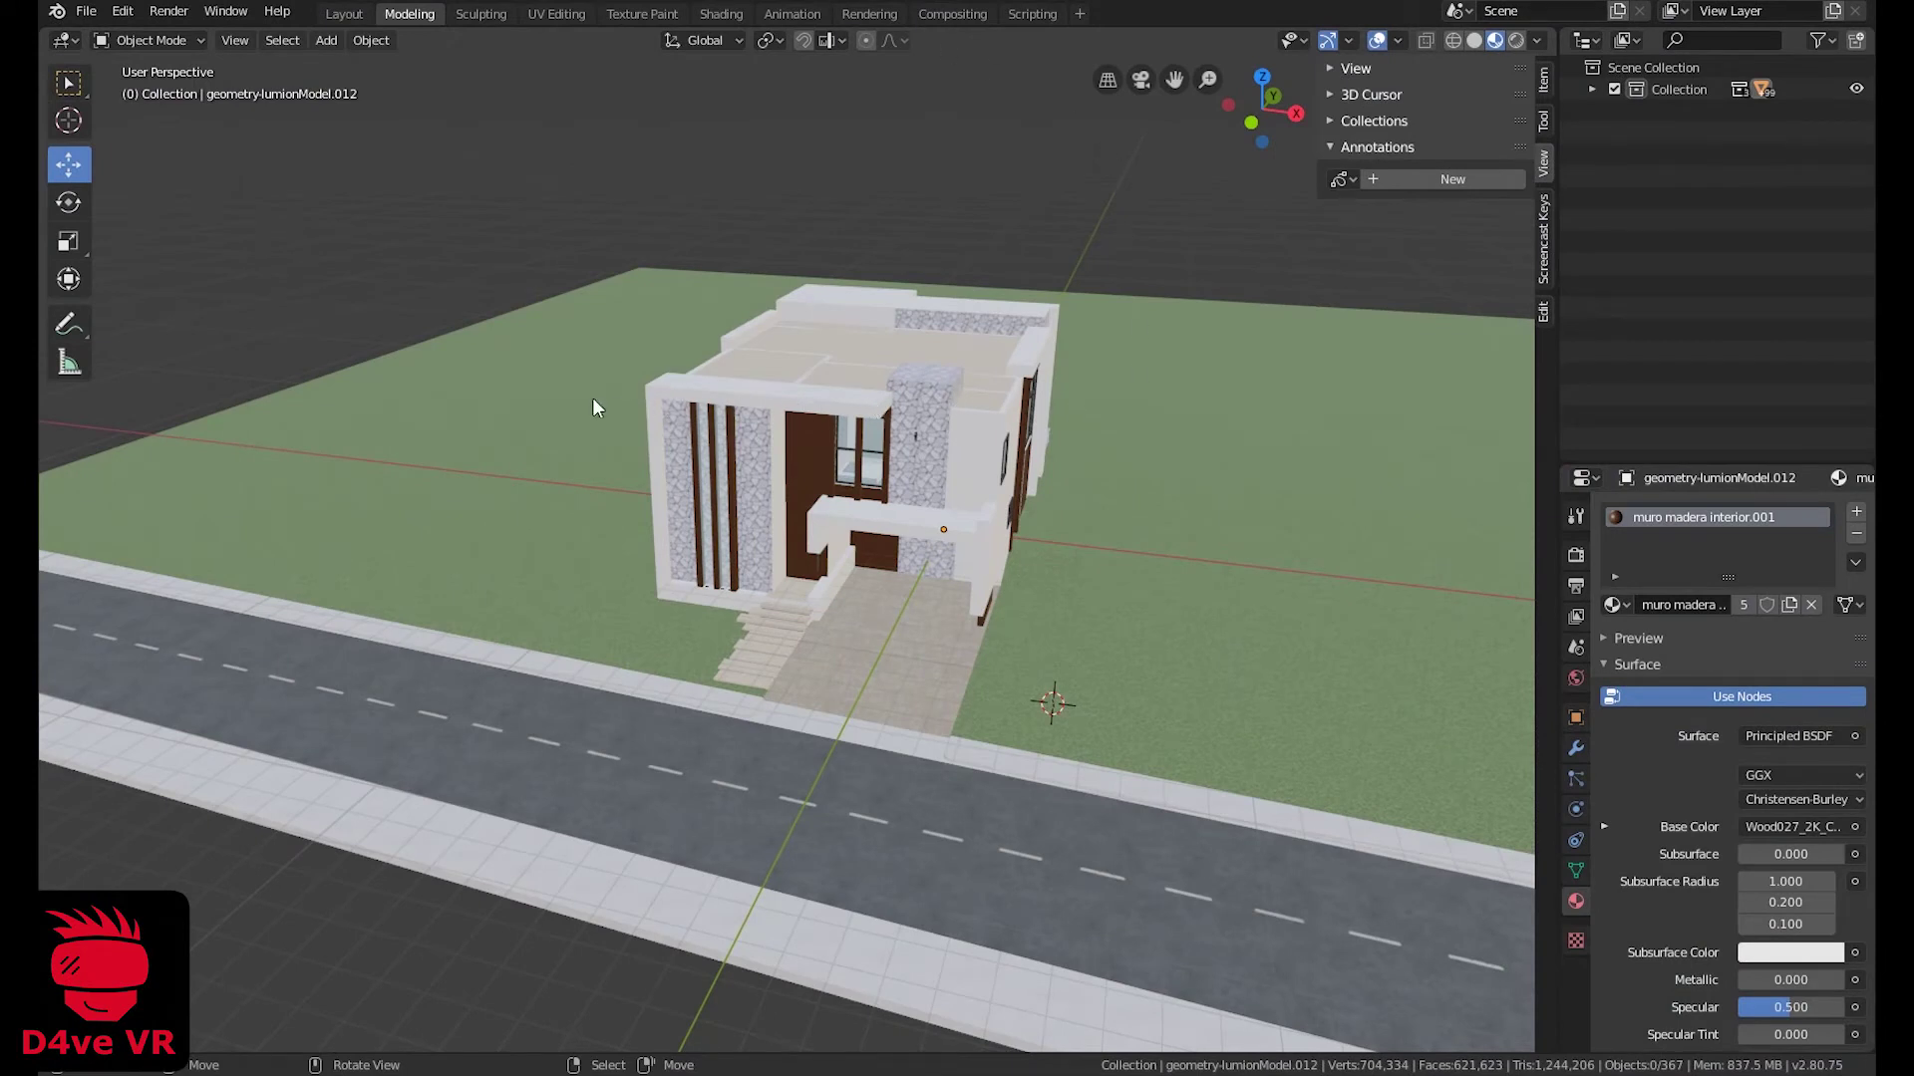
Export the scene in glTF 2.0 format as the binary file house1.glb in the D:\export glb folder.
click(88, 12)
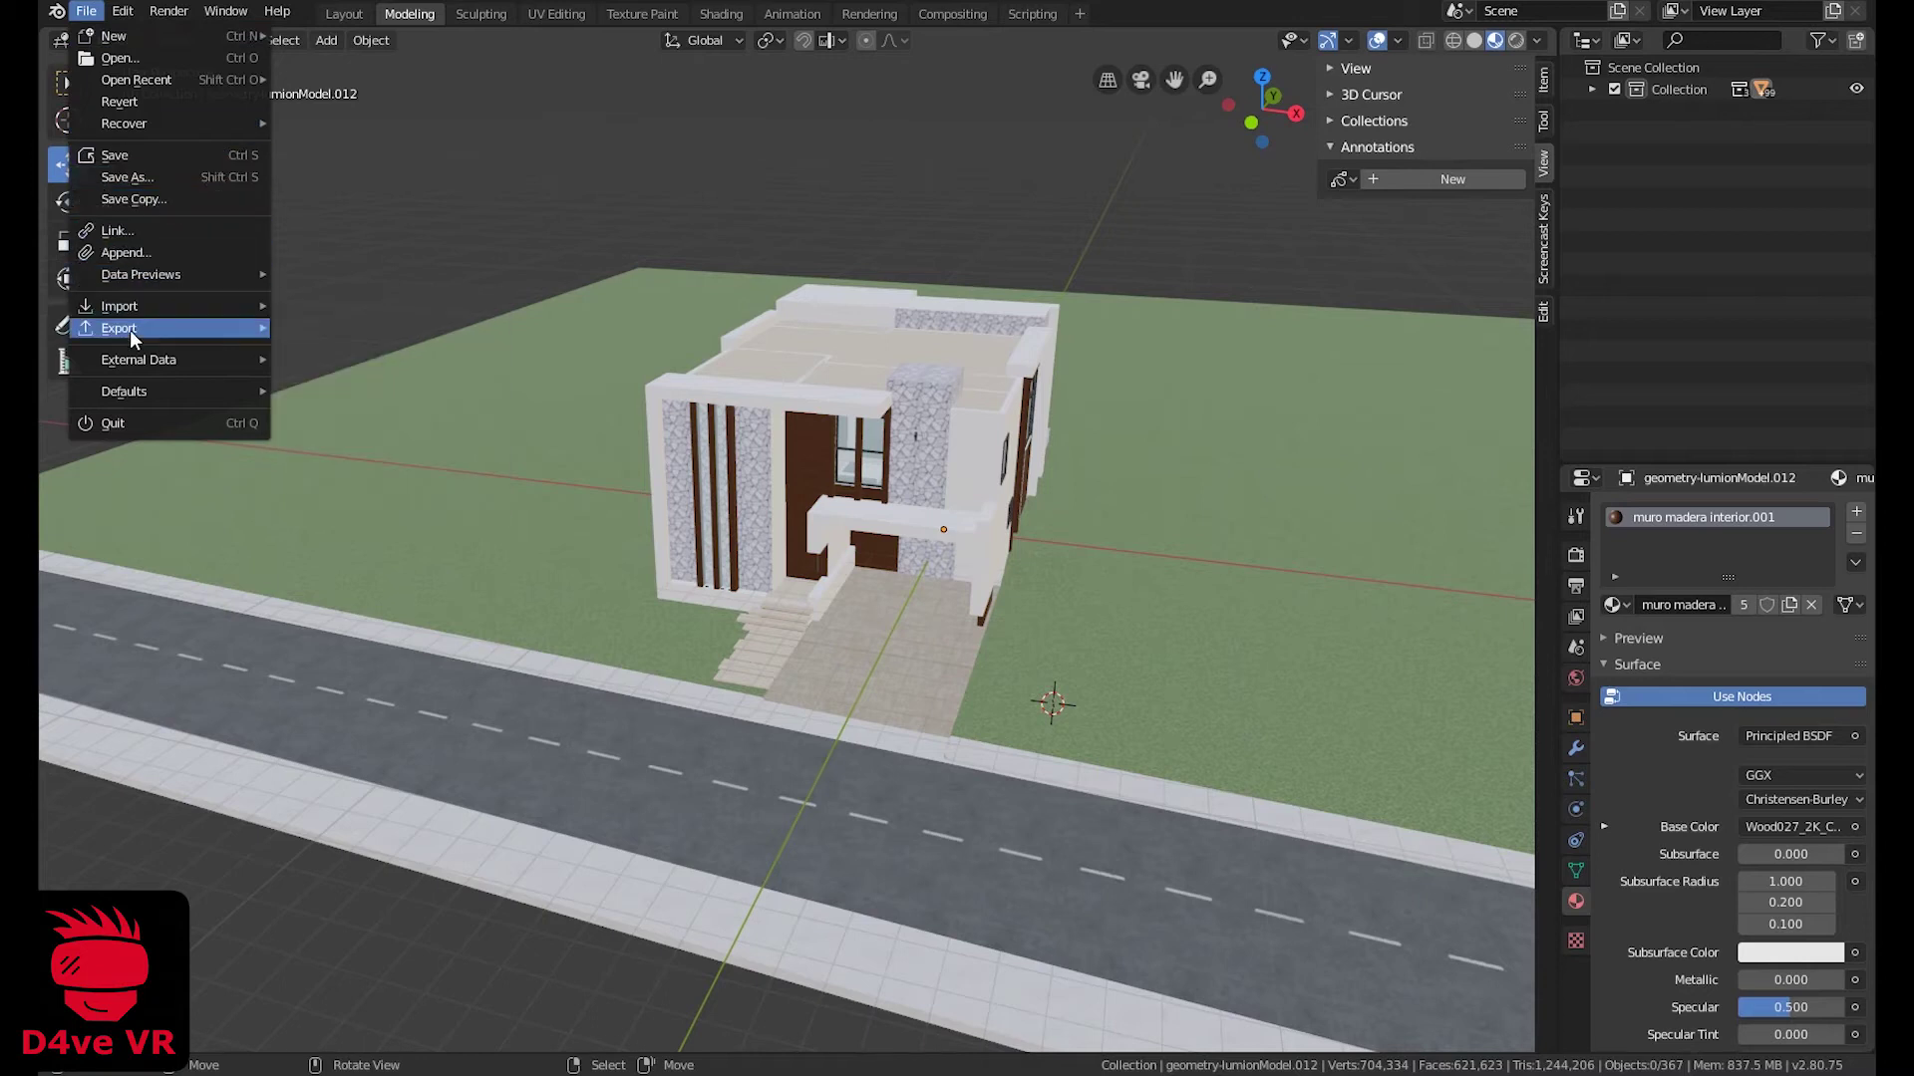
mouse_move(129, 331)
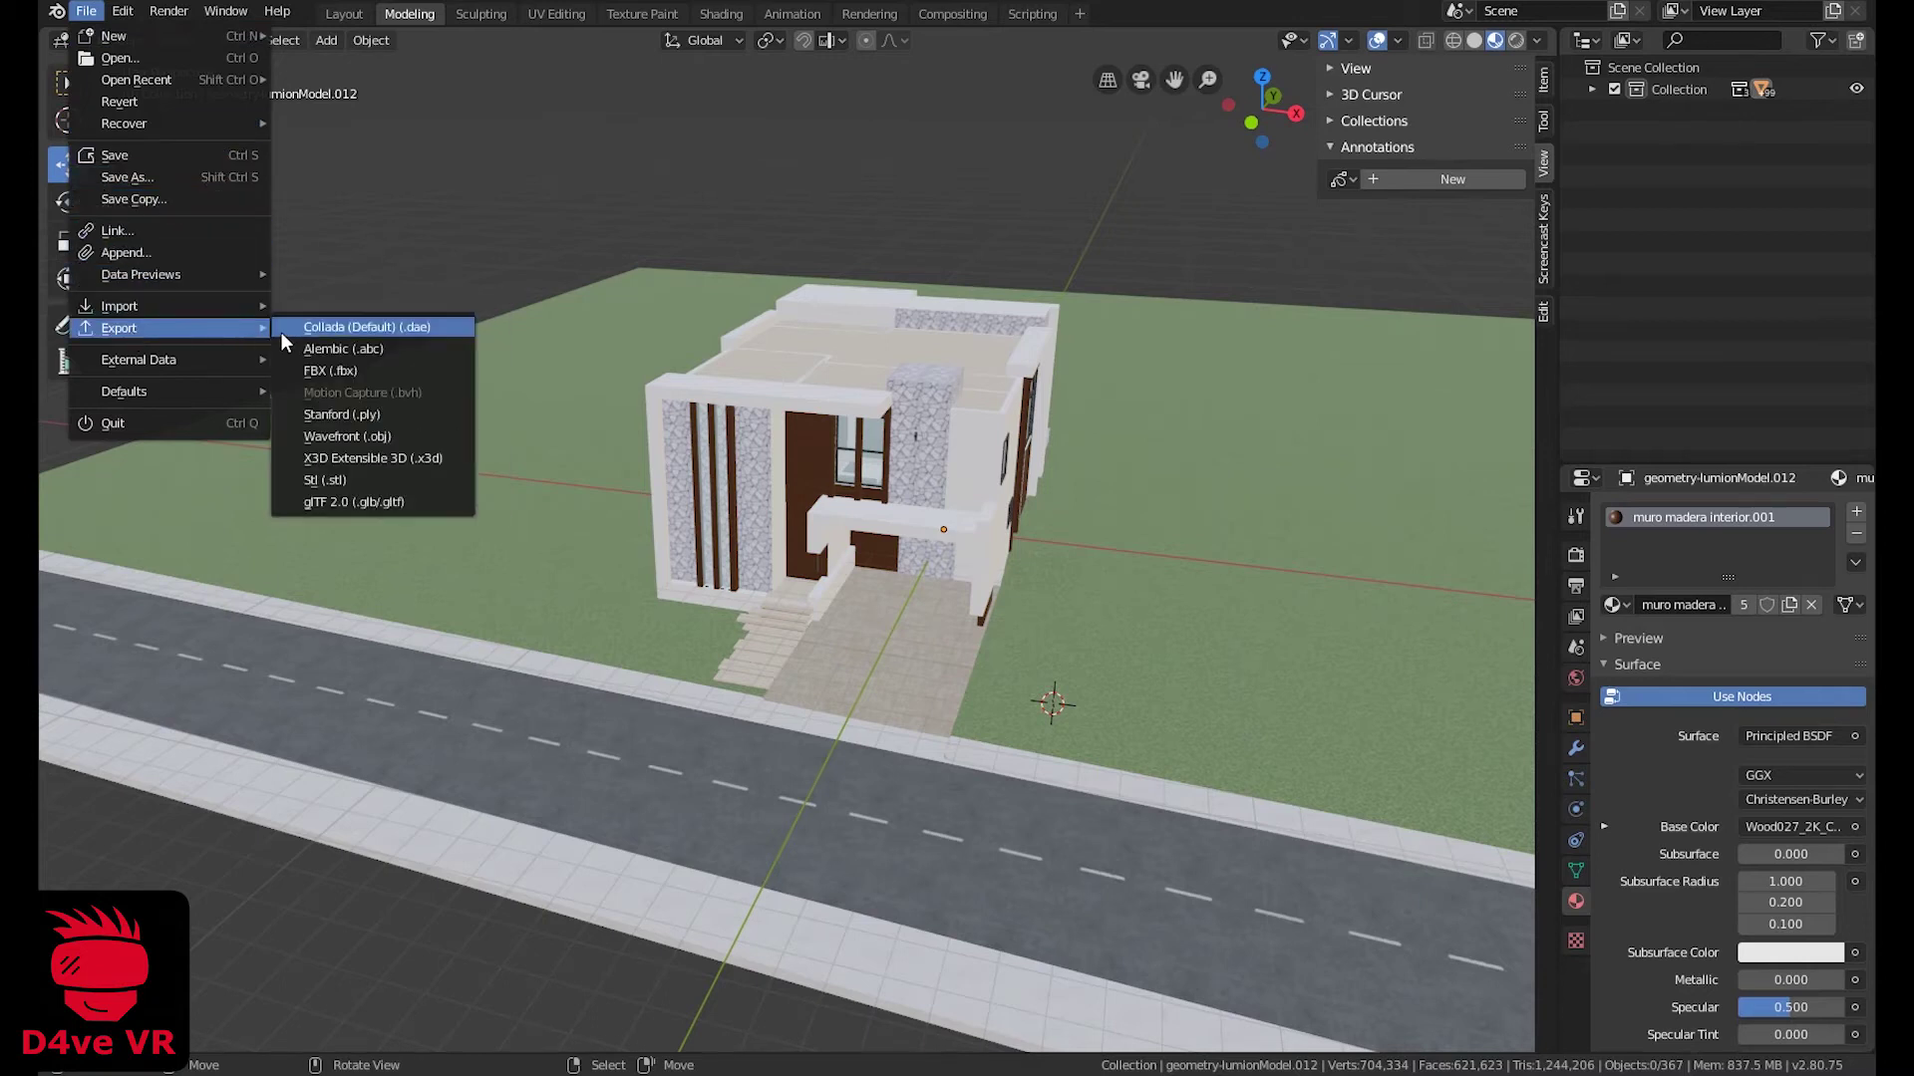
click(417, 503)
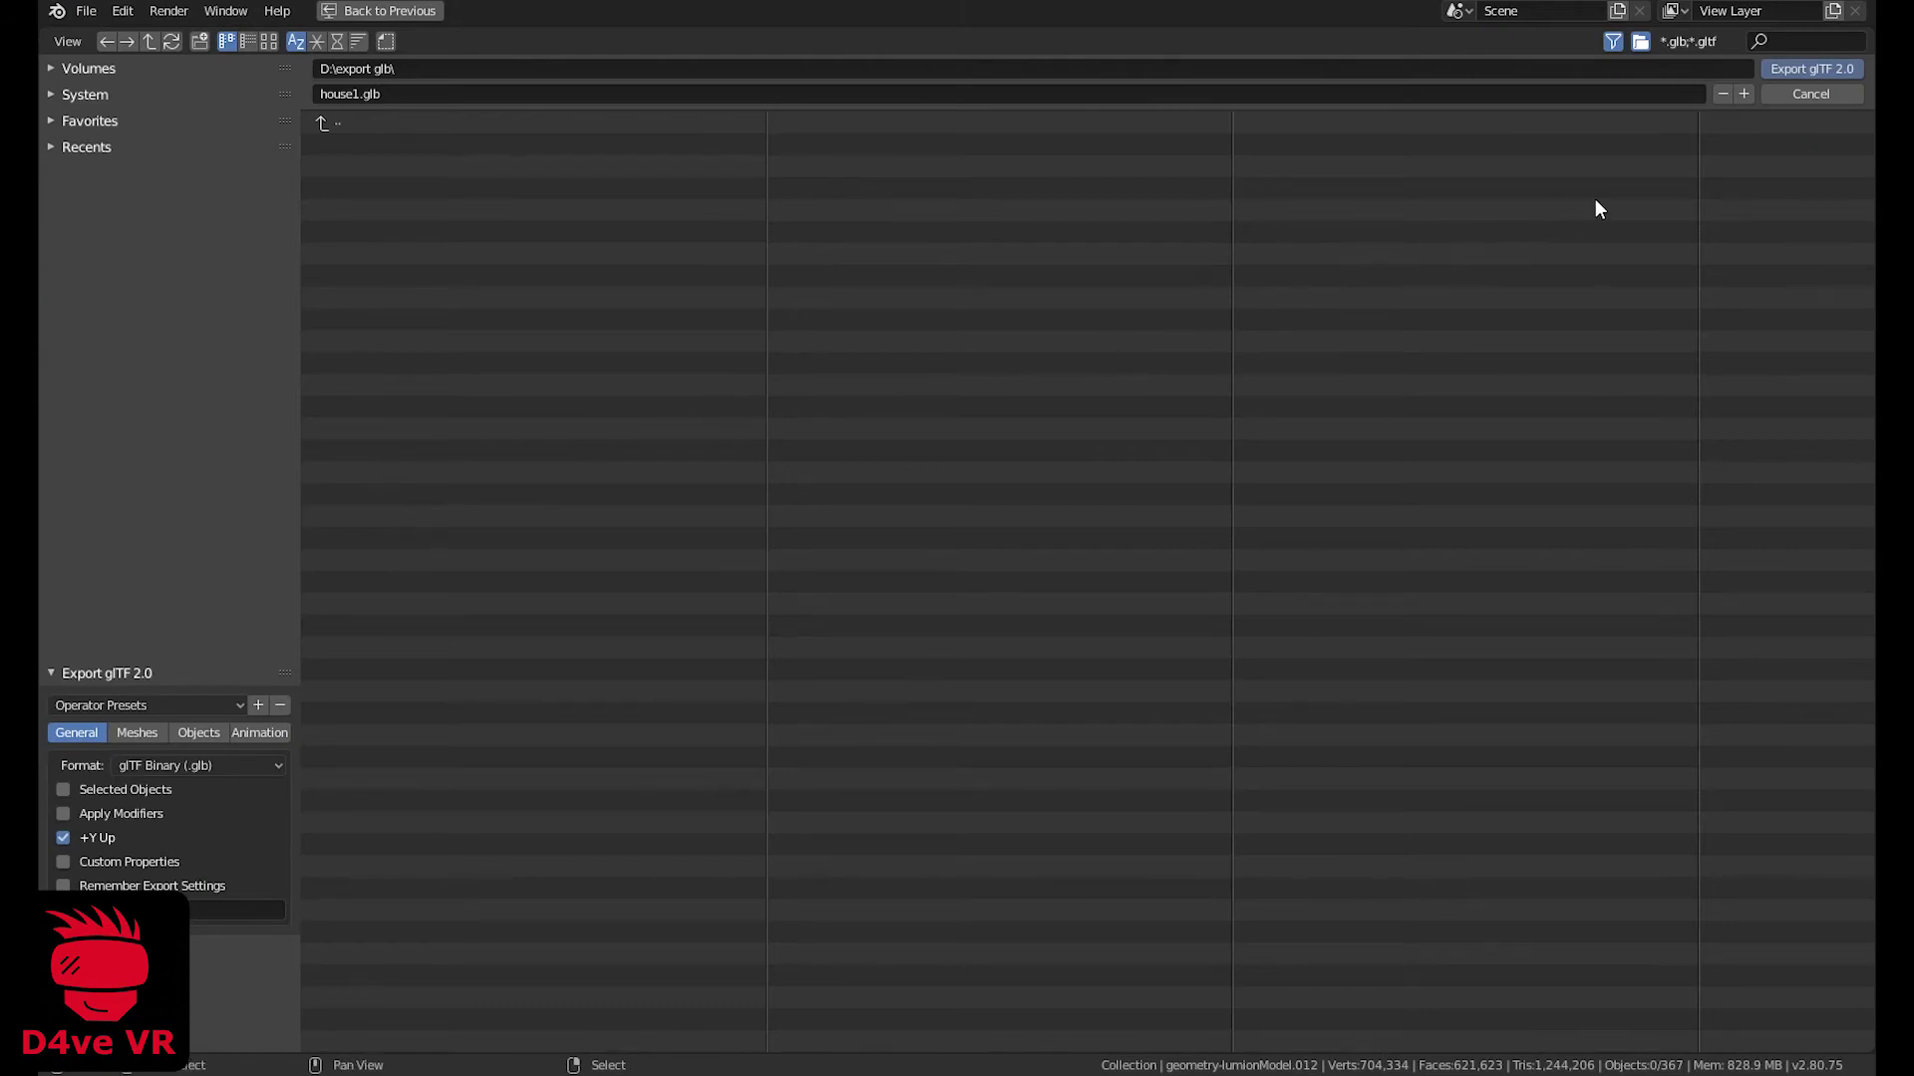
click(1789, 73)
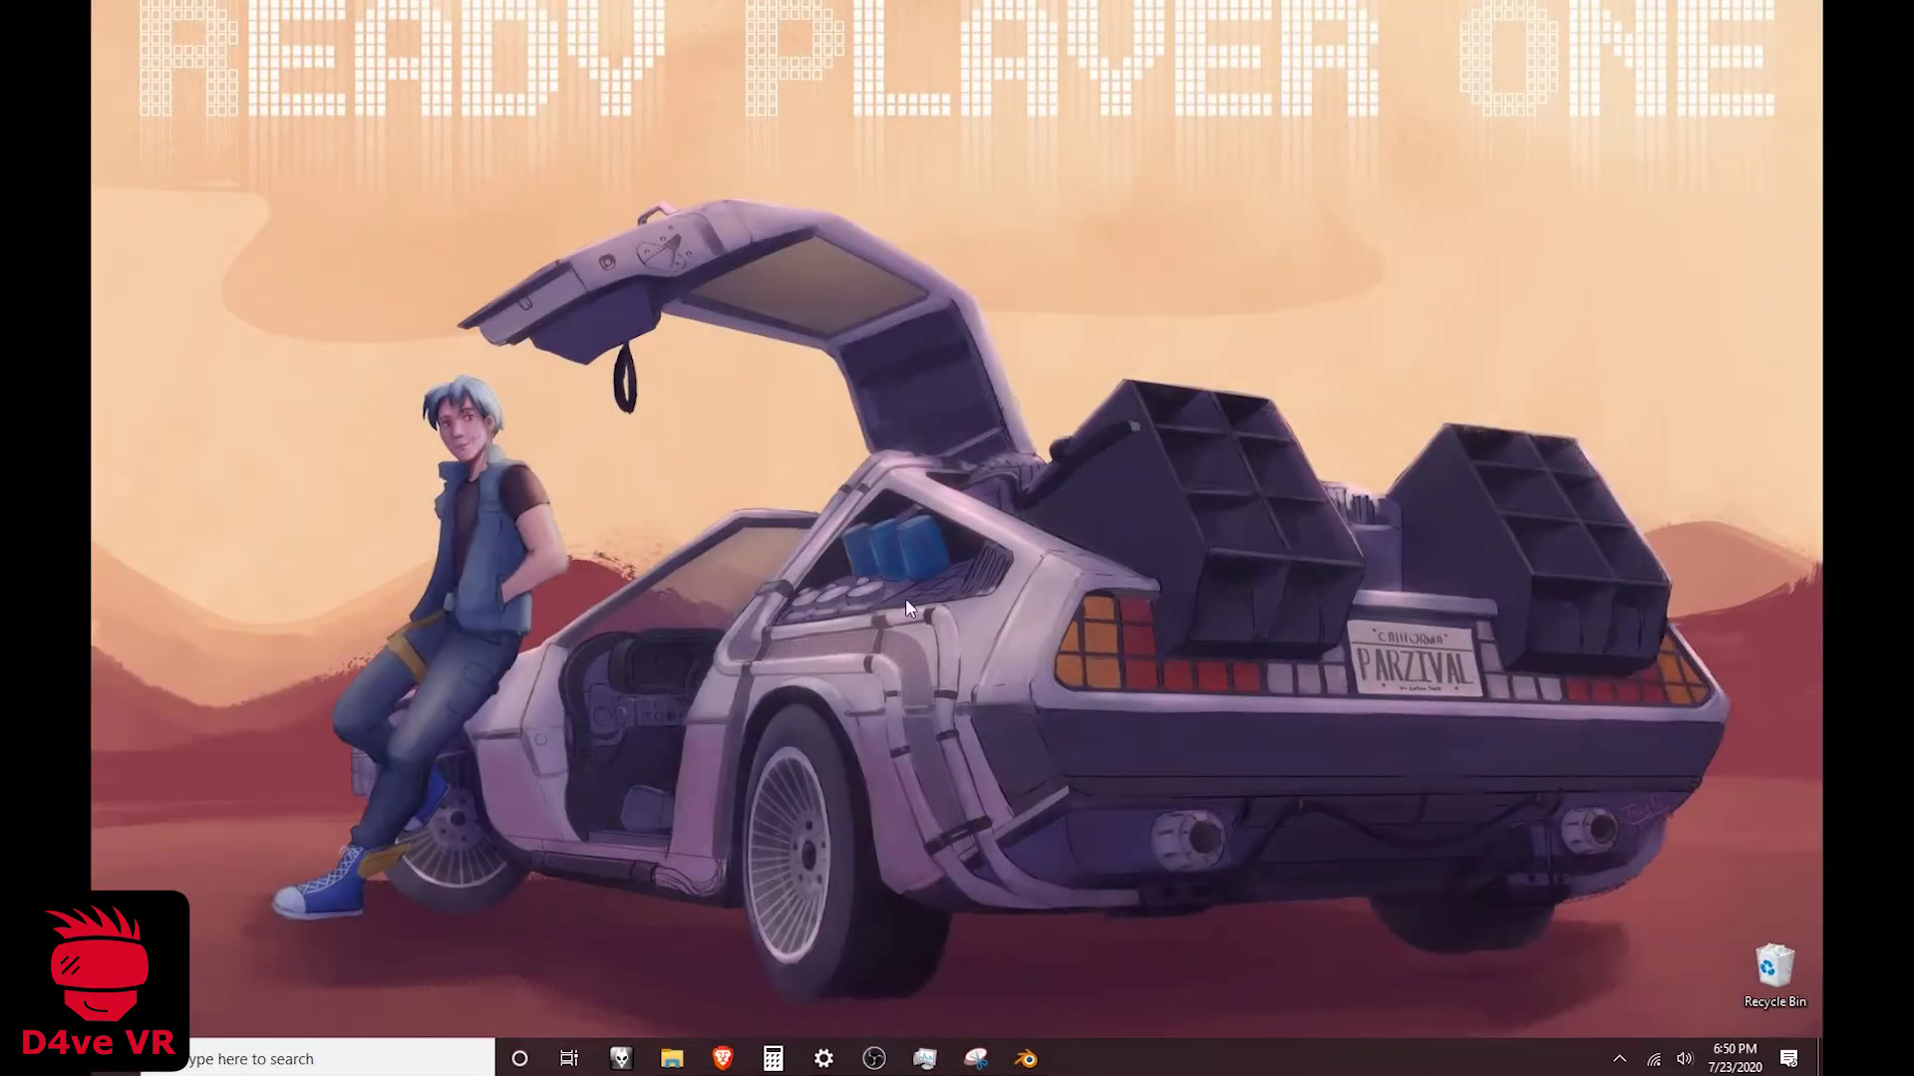
Open the export glb folder in File Explorer and copy house1.glb.
click(666, 1062)
click(694, 342)
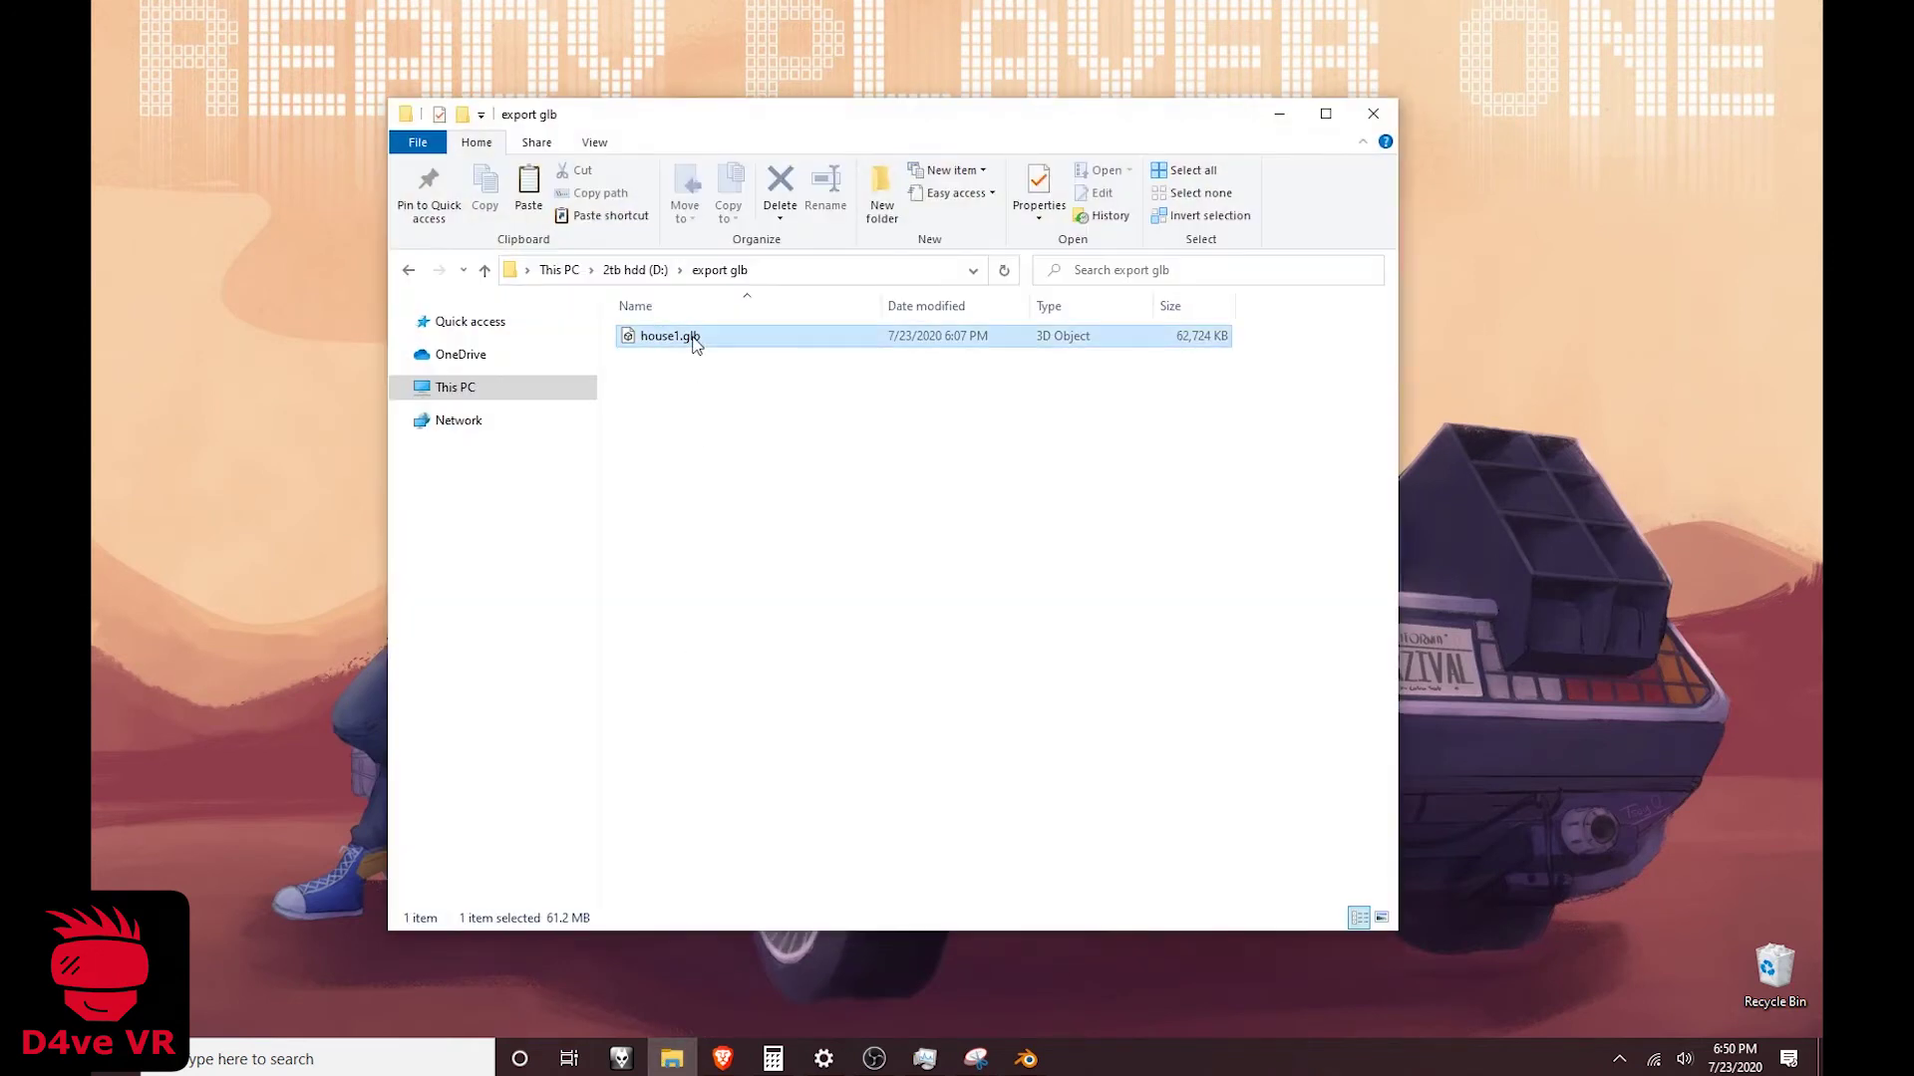
right_click(695, 342)
click(795, 749)
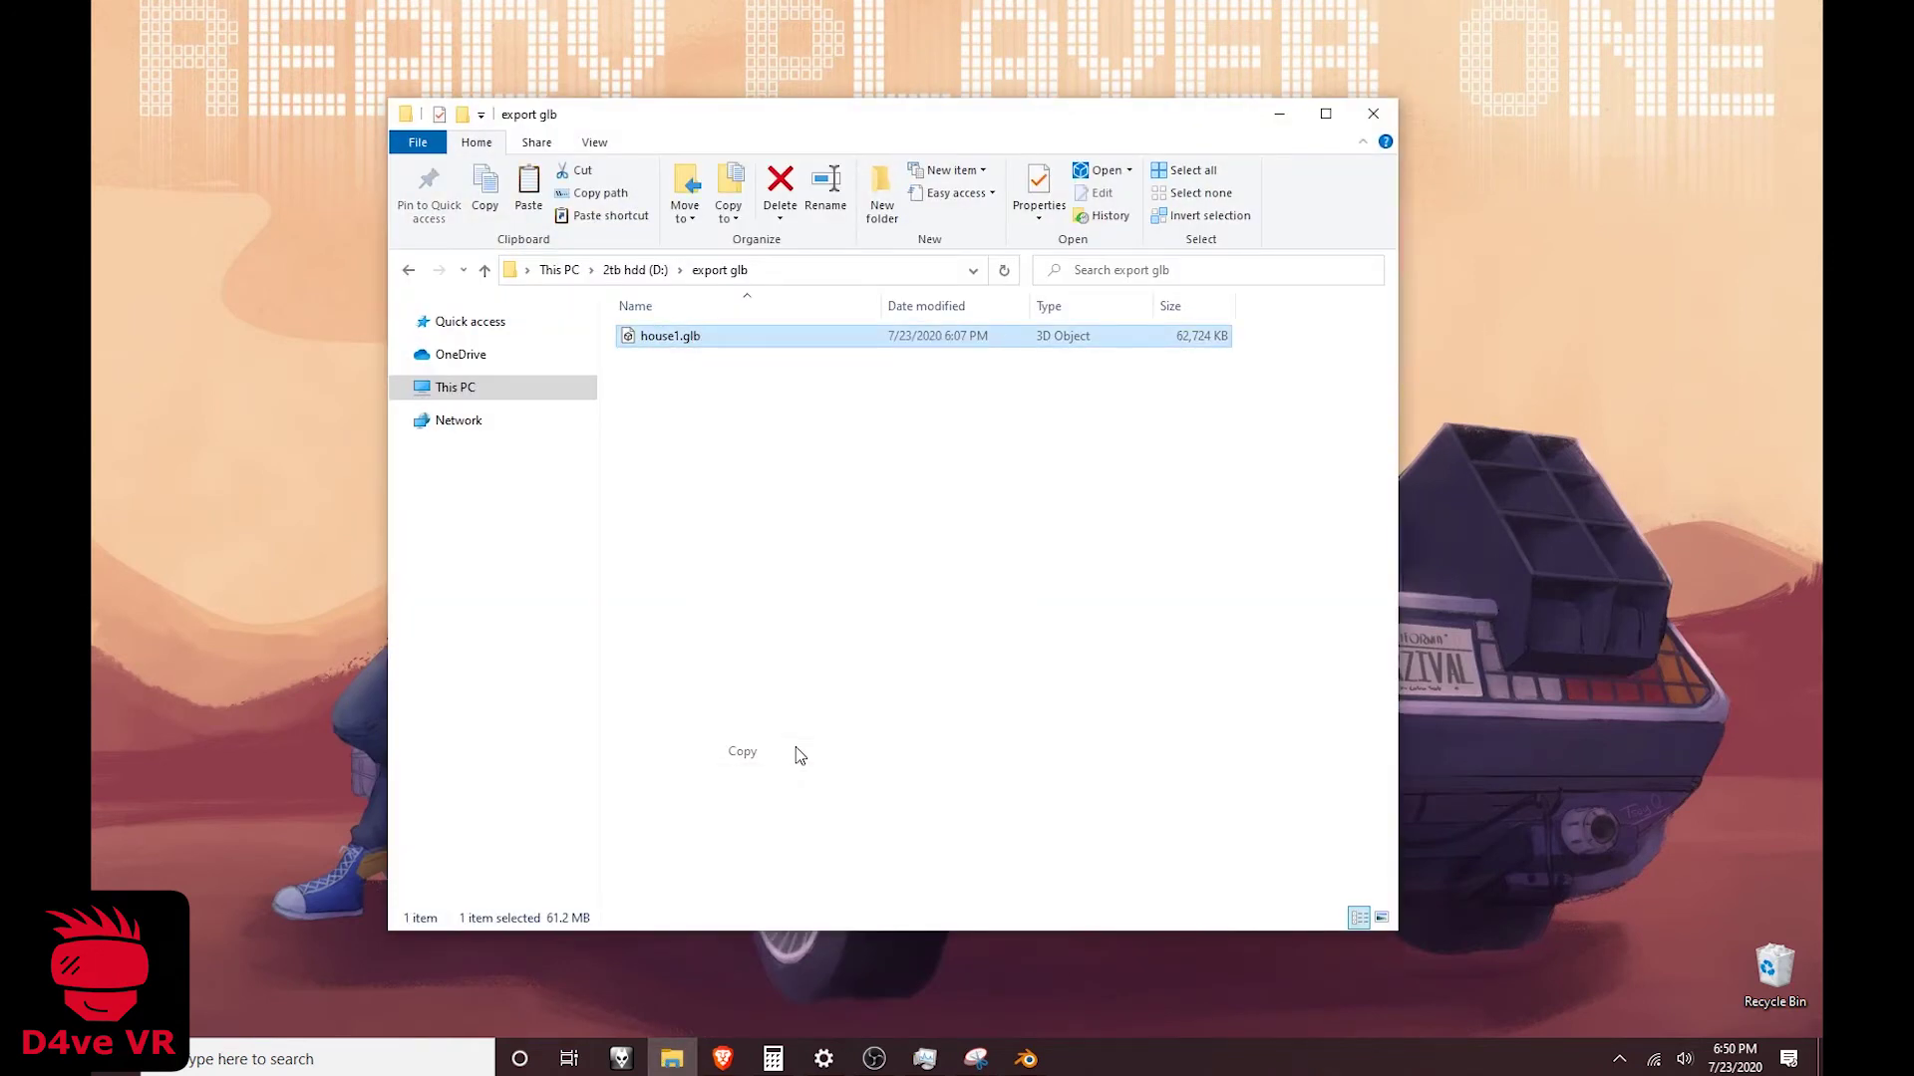
click(778, 759)
Open the local application data folder by running a Windows search for %localappdata%.
click(406, 1061)
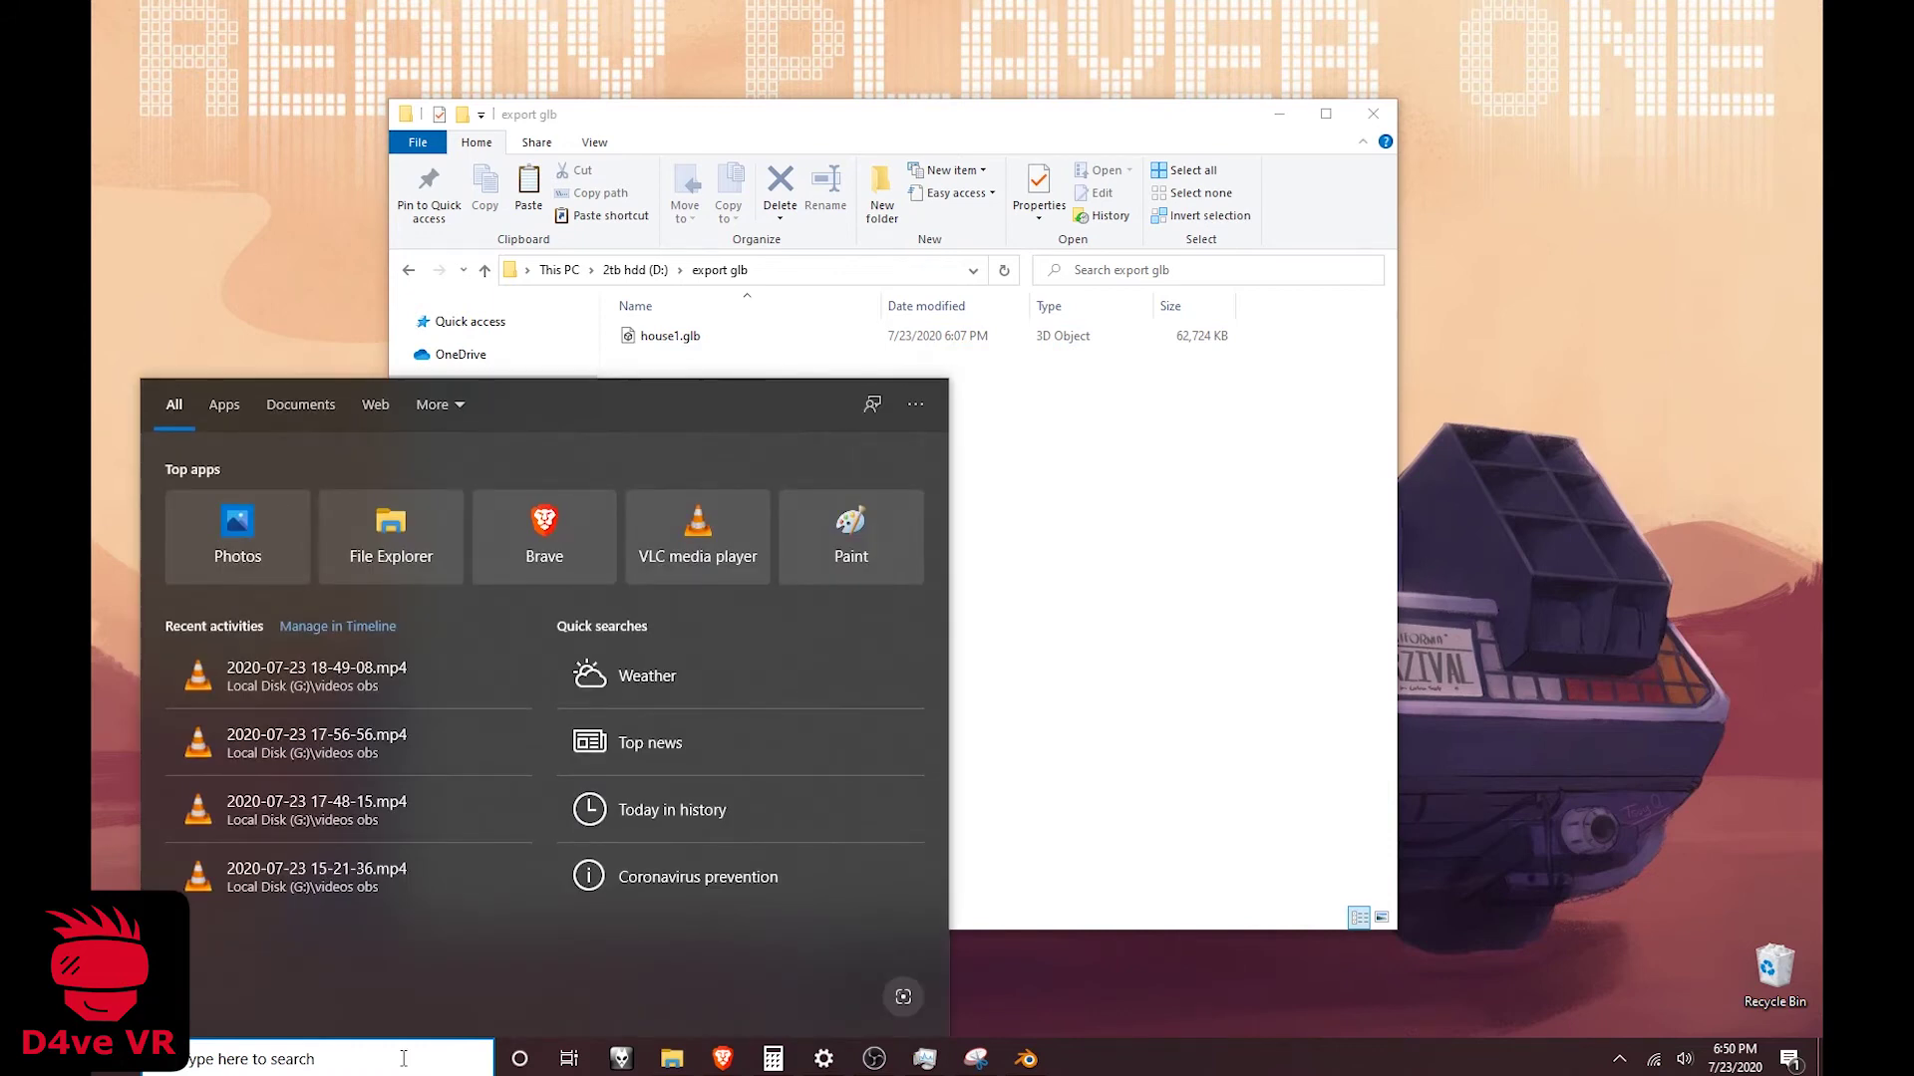
text(%locala)
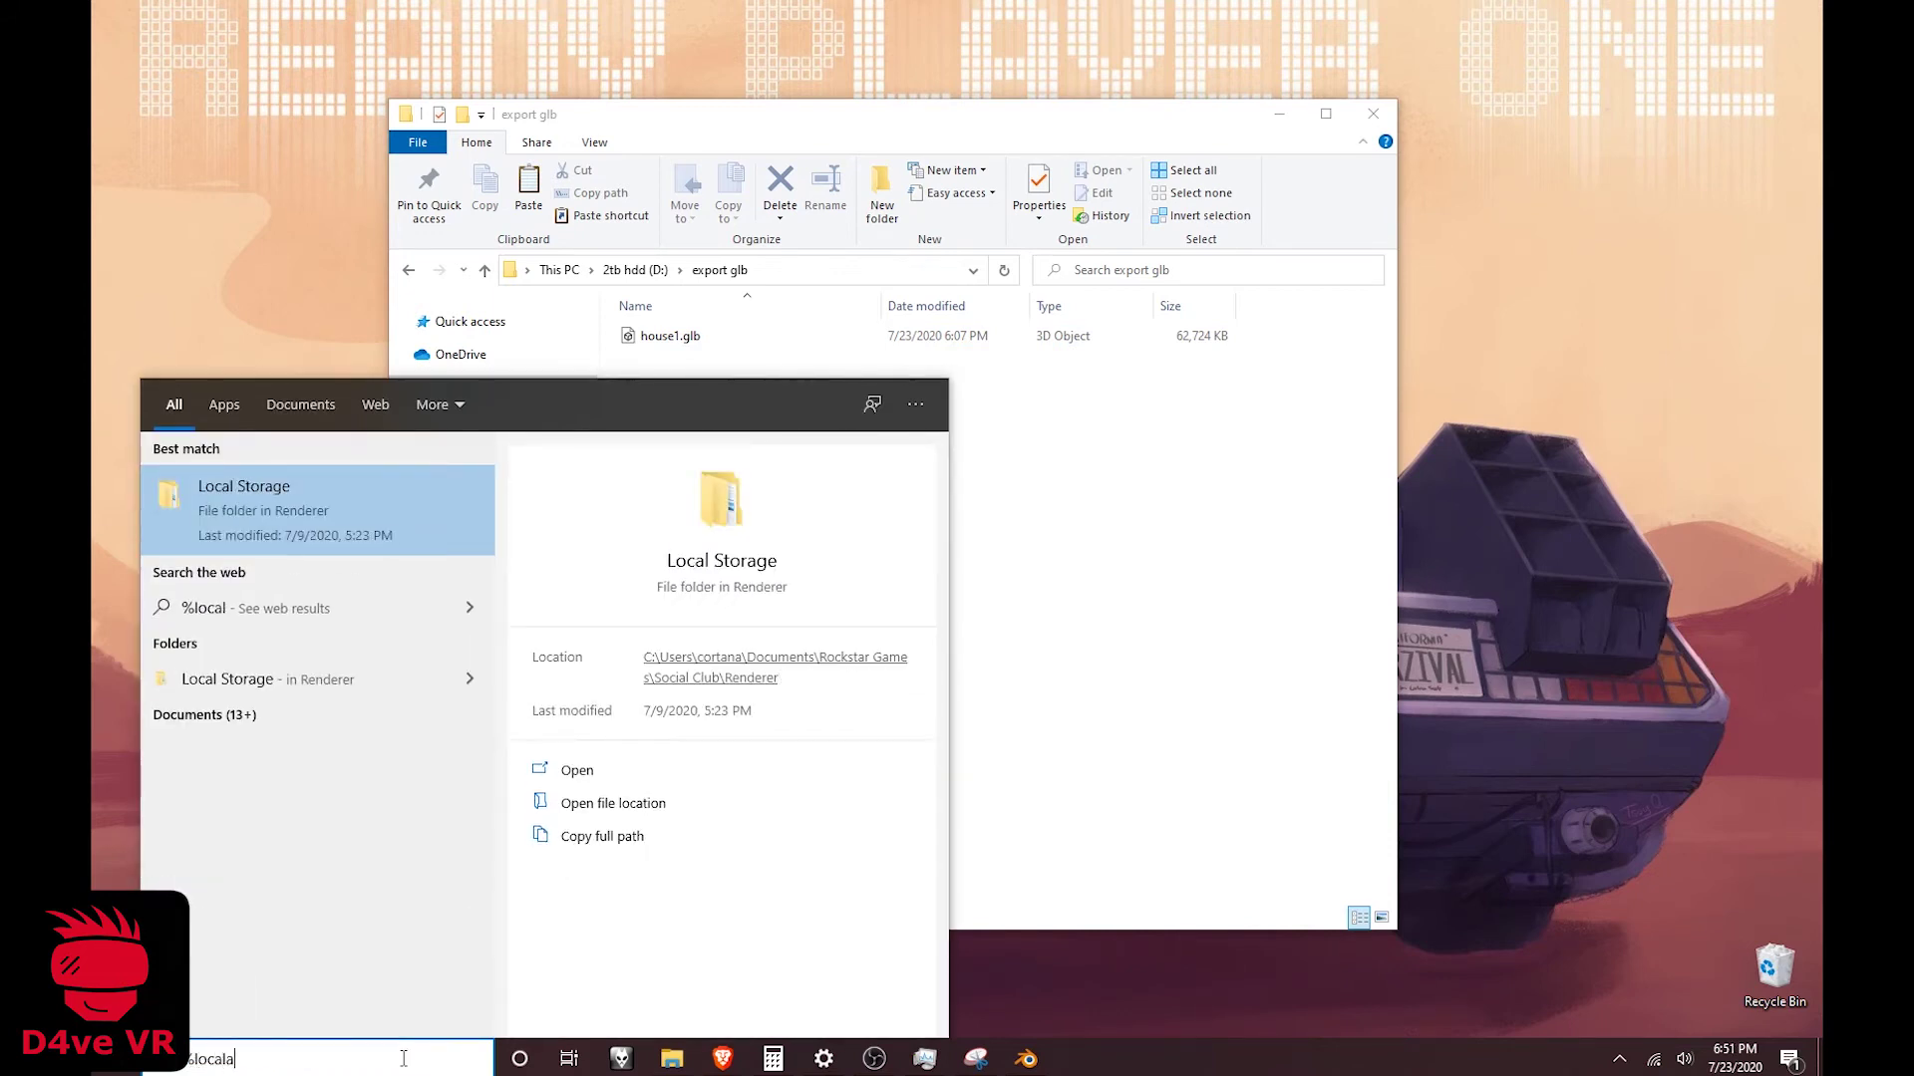
text(ppdata%)
key(Return)
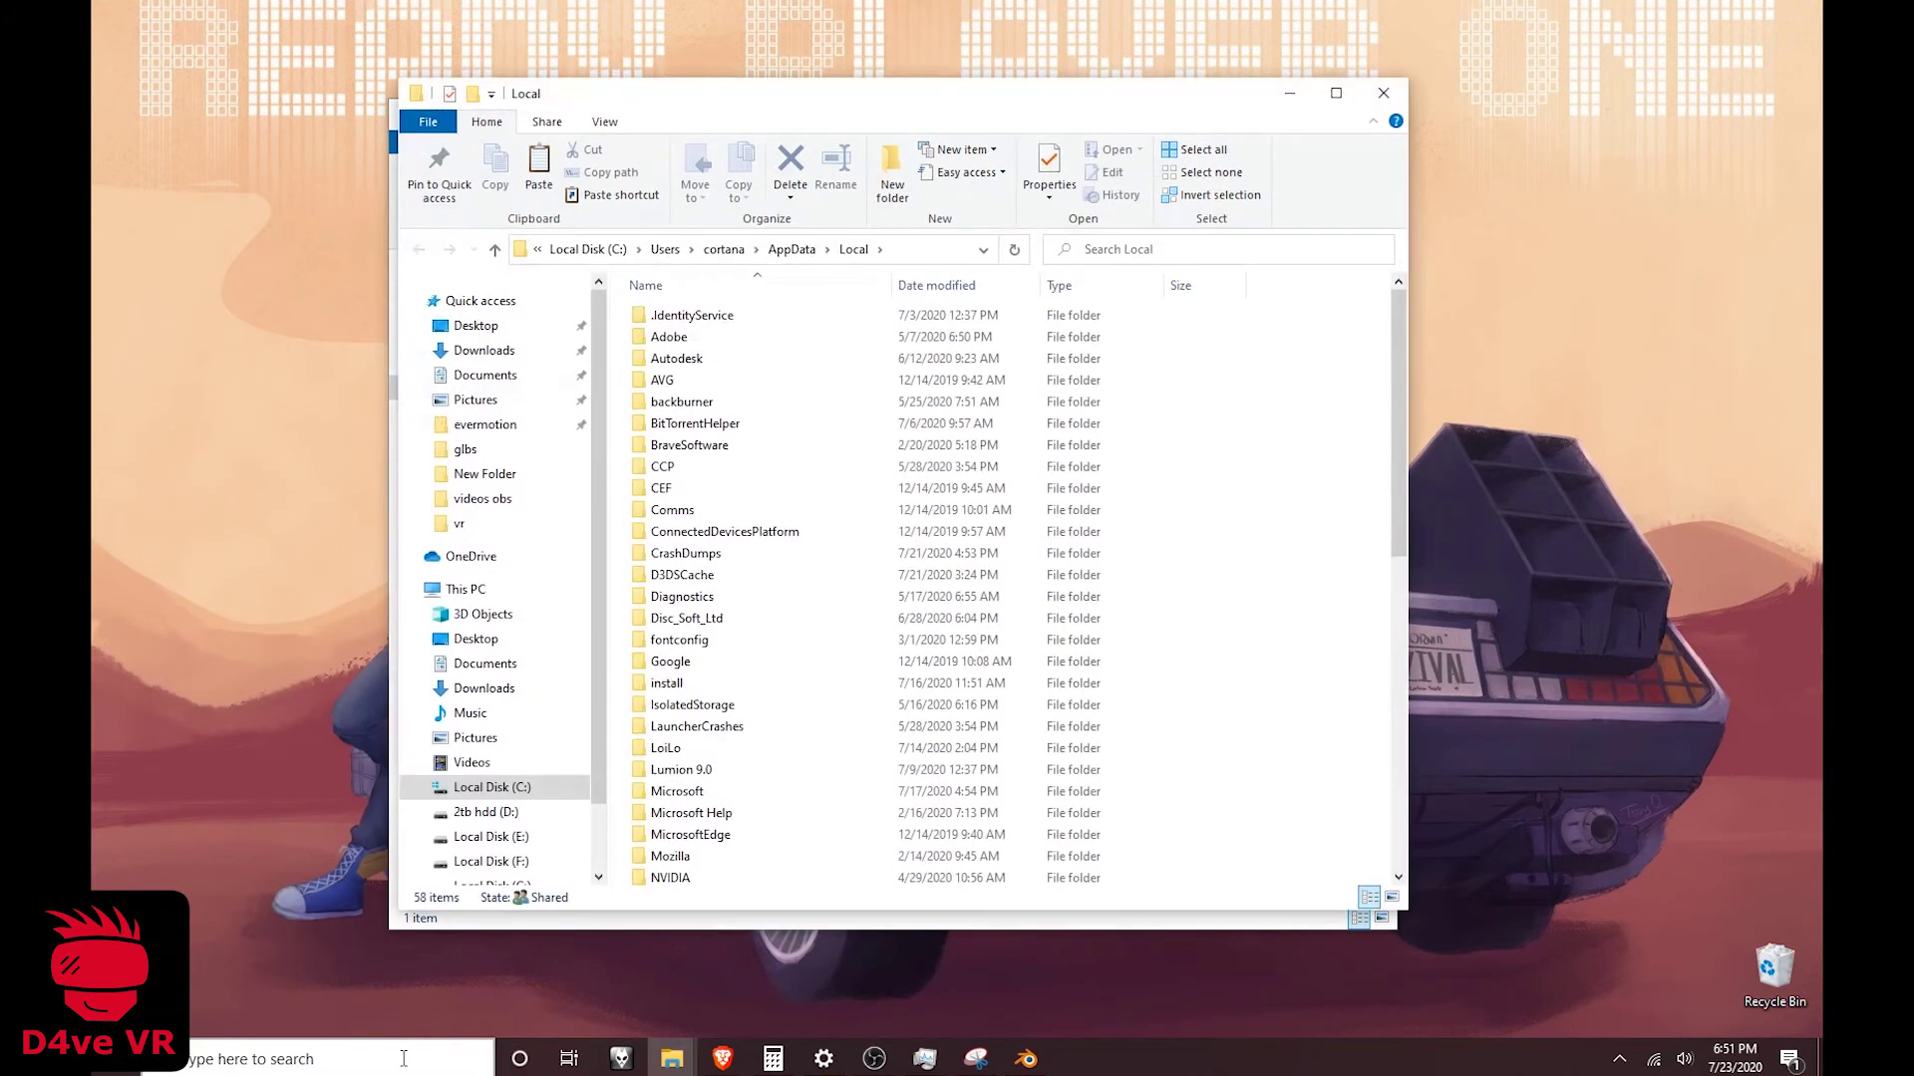
Open the LocalState folder inside Packages\EnvironmentsApp_cw5n1h2txyewy within the local application data folder.
key(alt+Tab)
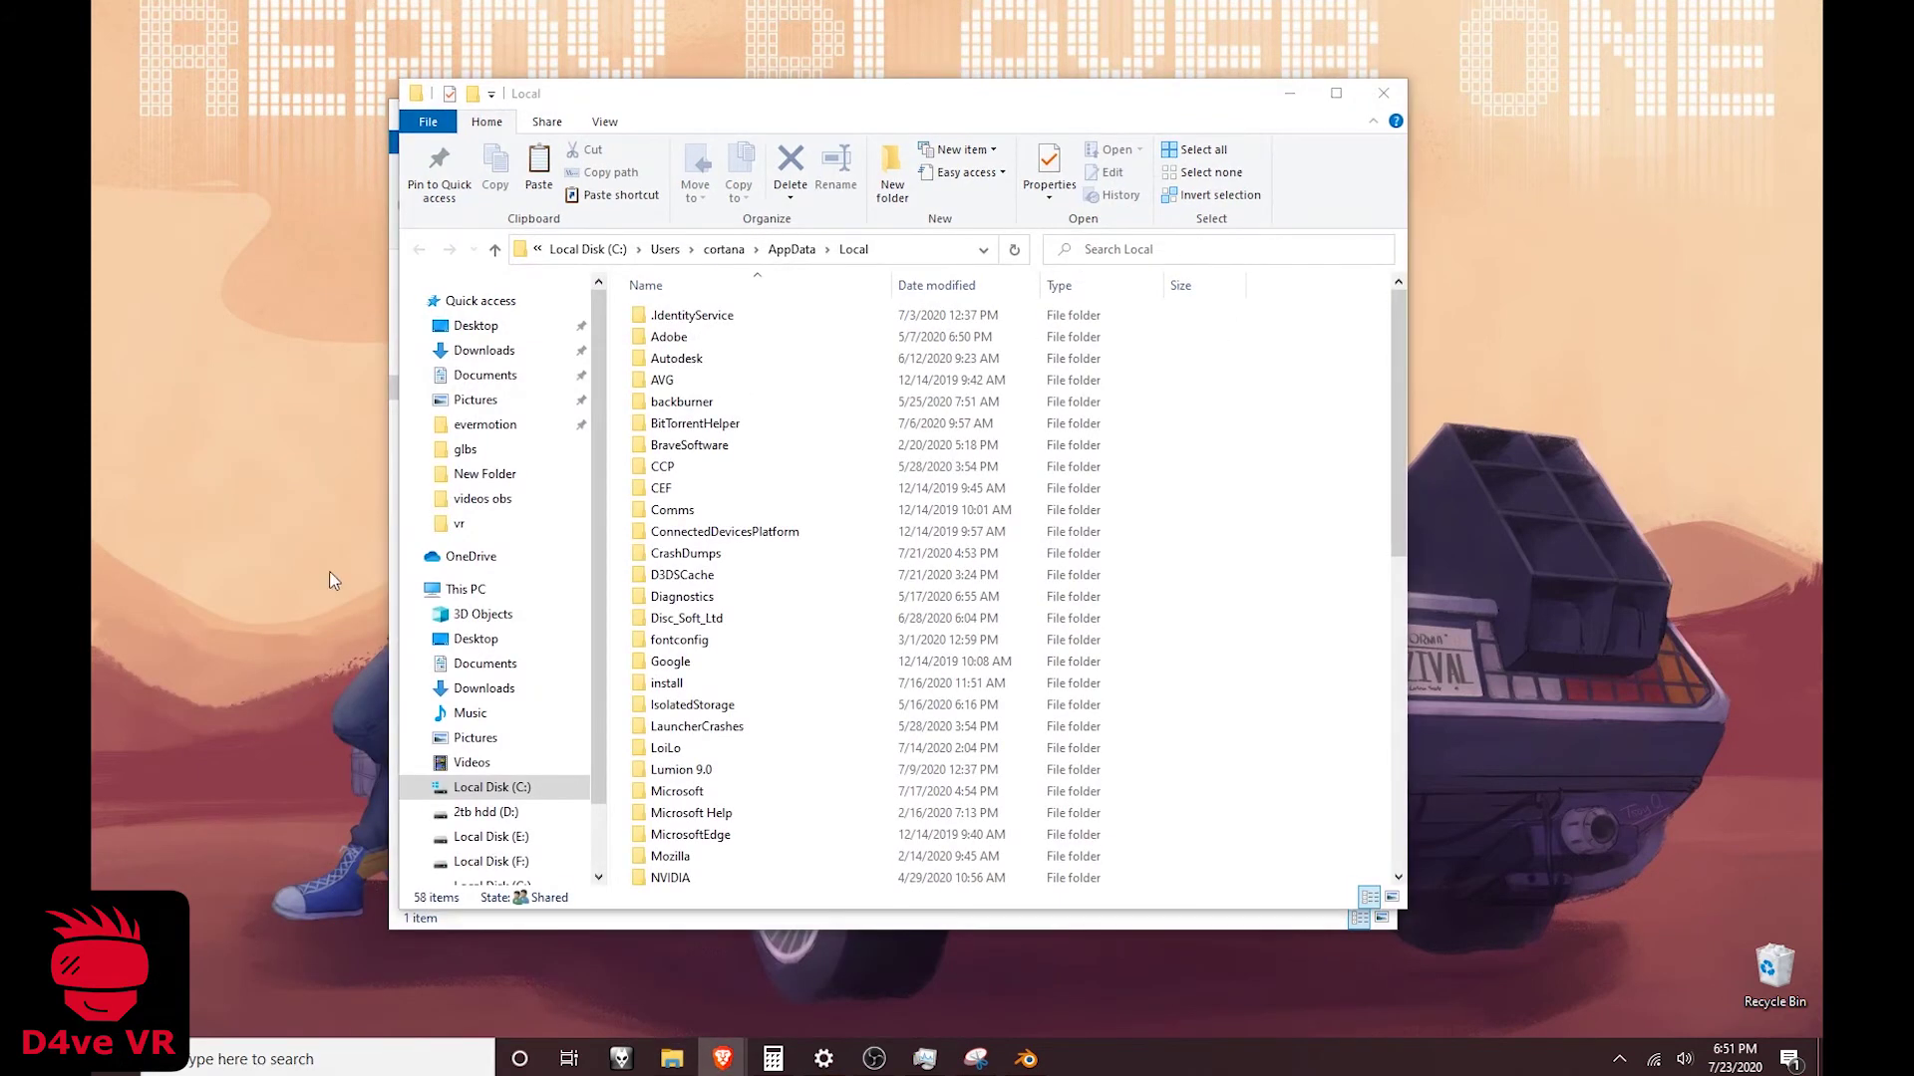
scroll(697, 439, down, 1)
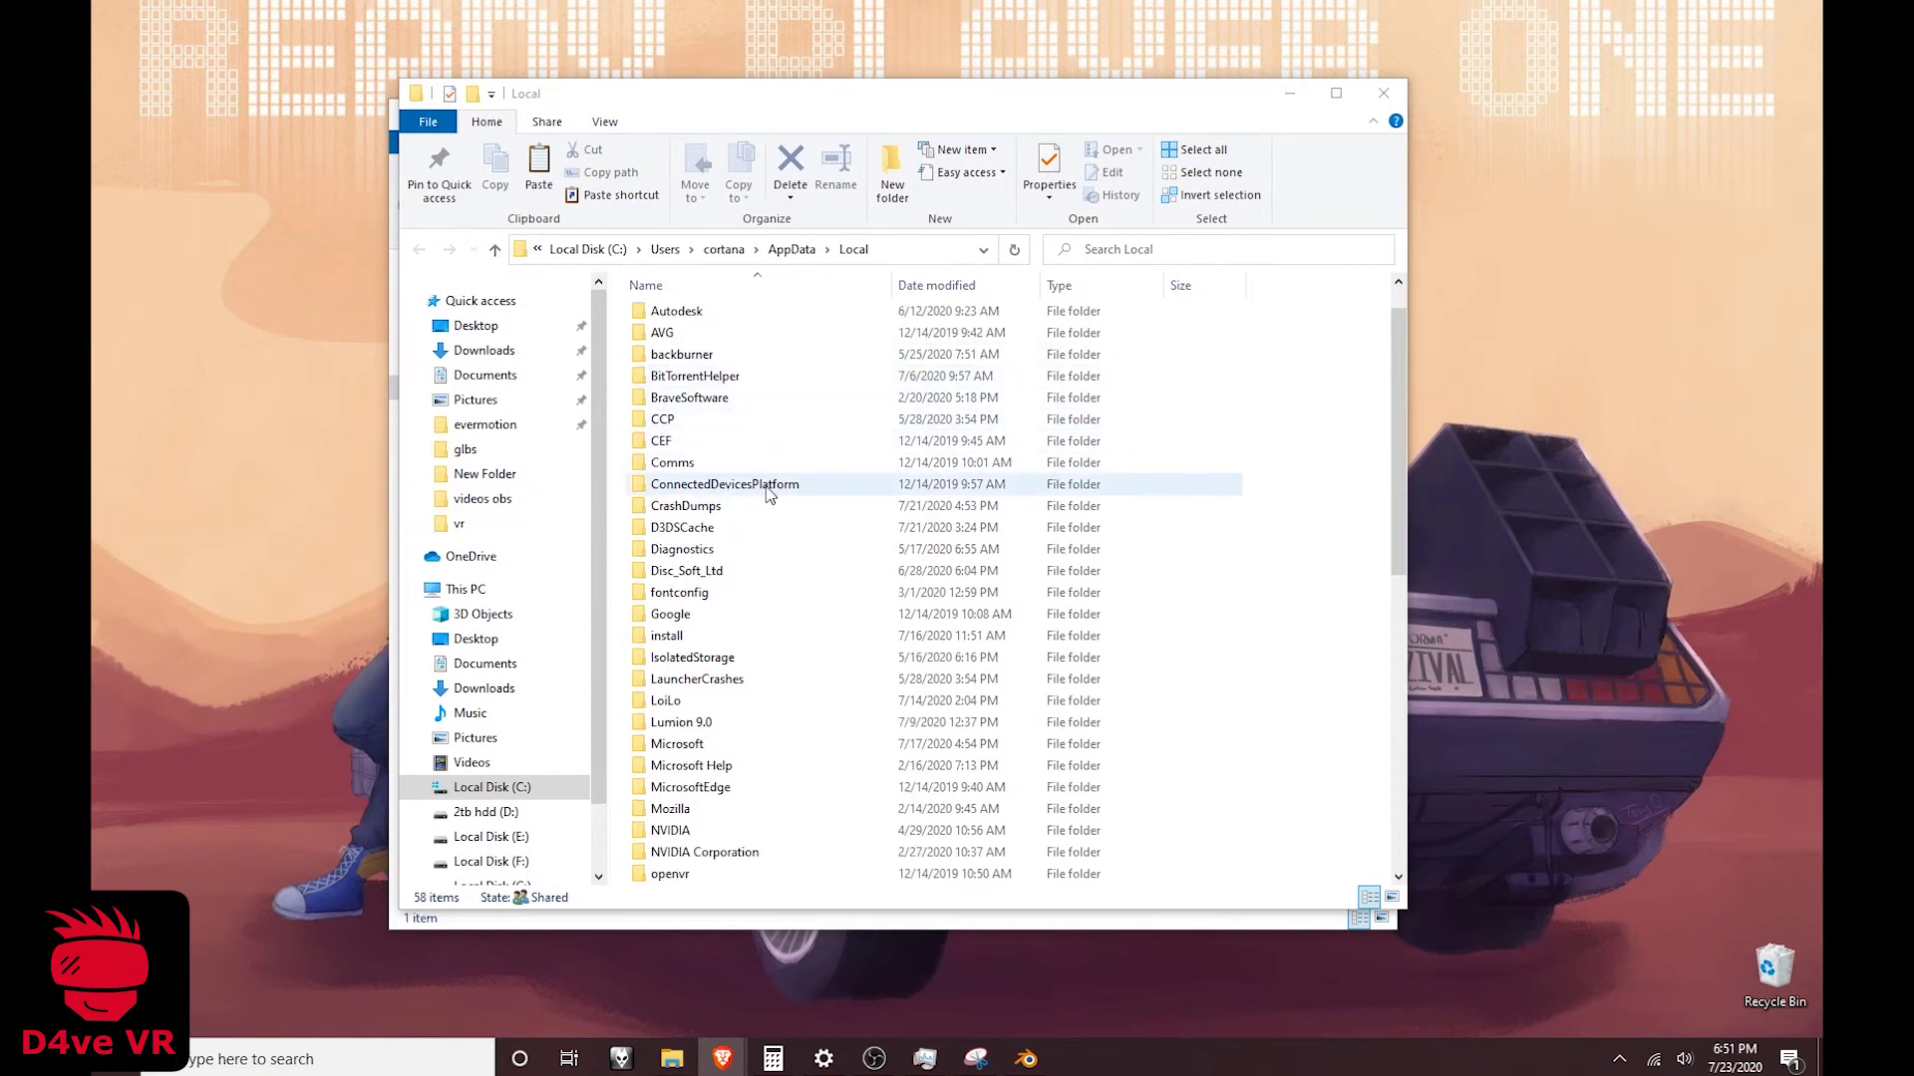
scroll(768, 510, down, 2)
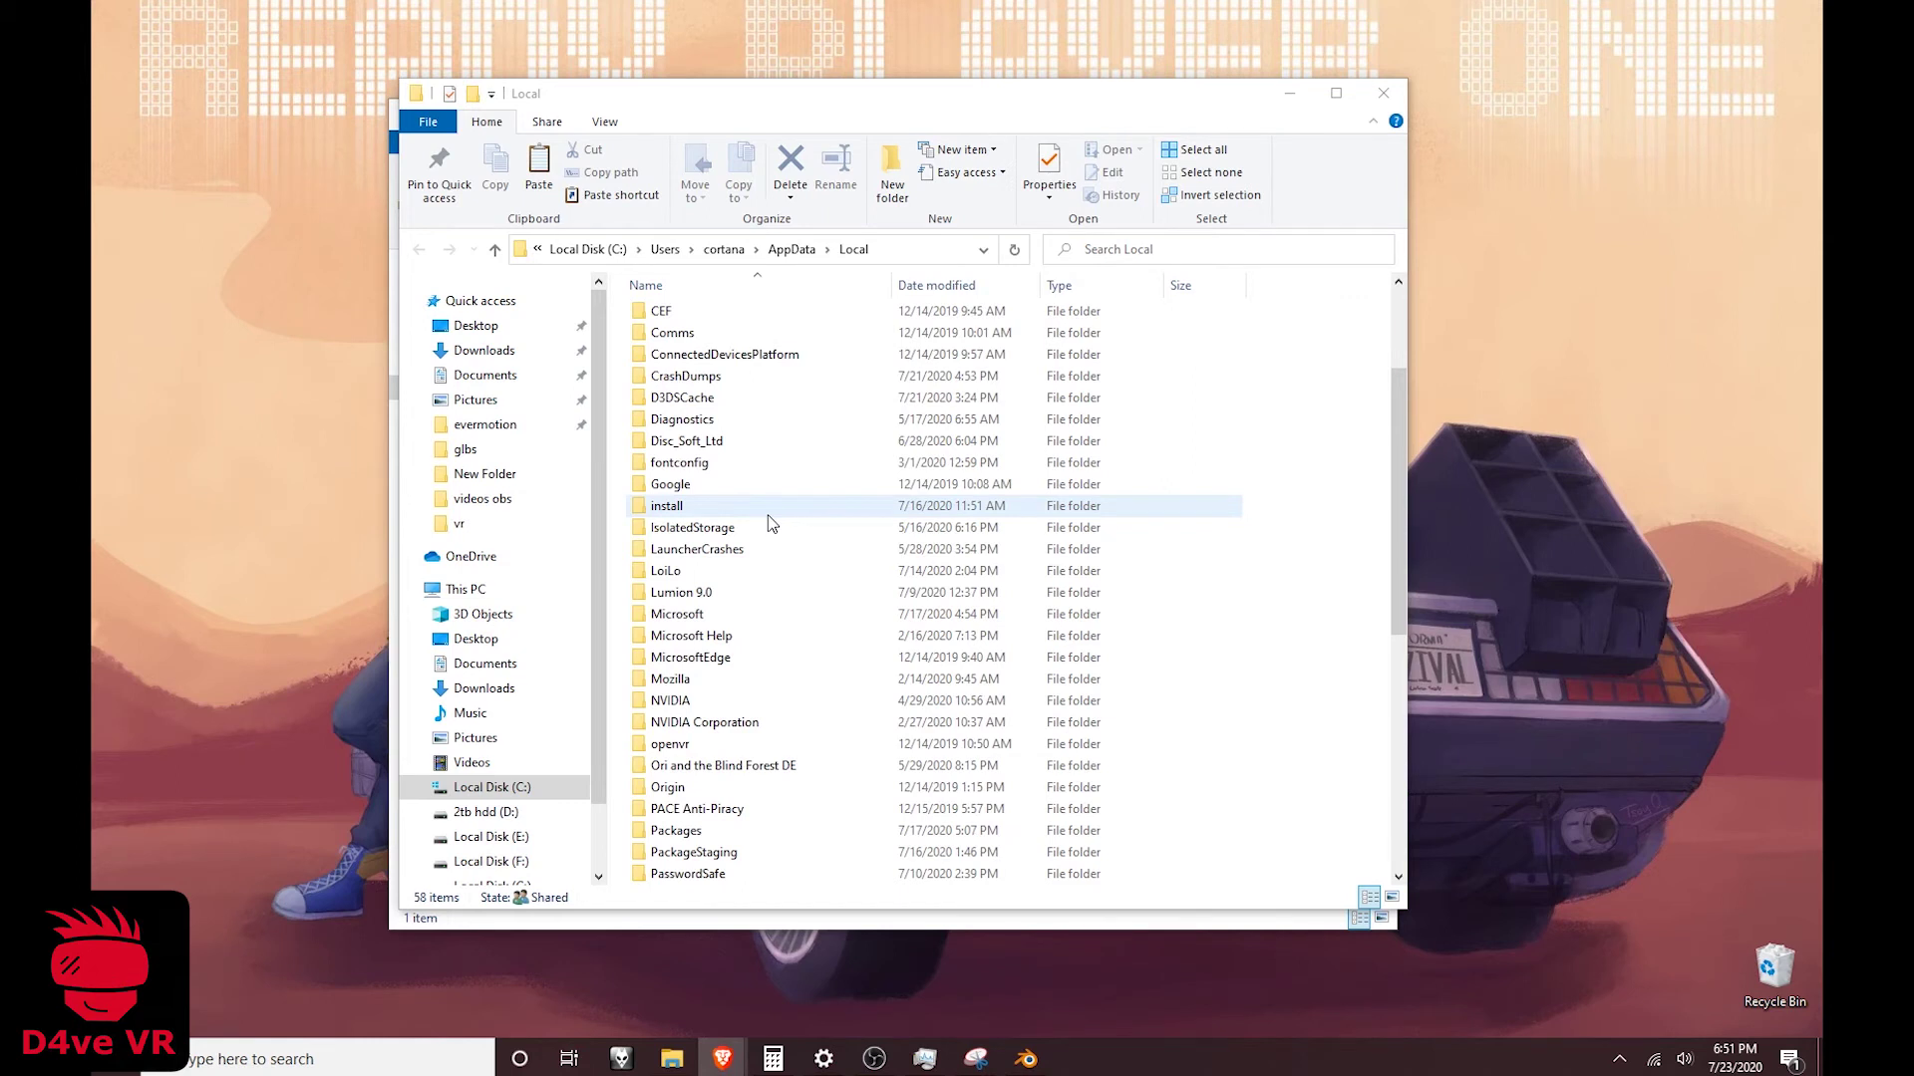
scroll(768, 523, down, 1)
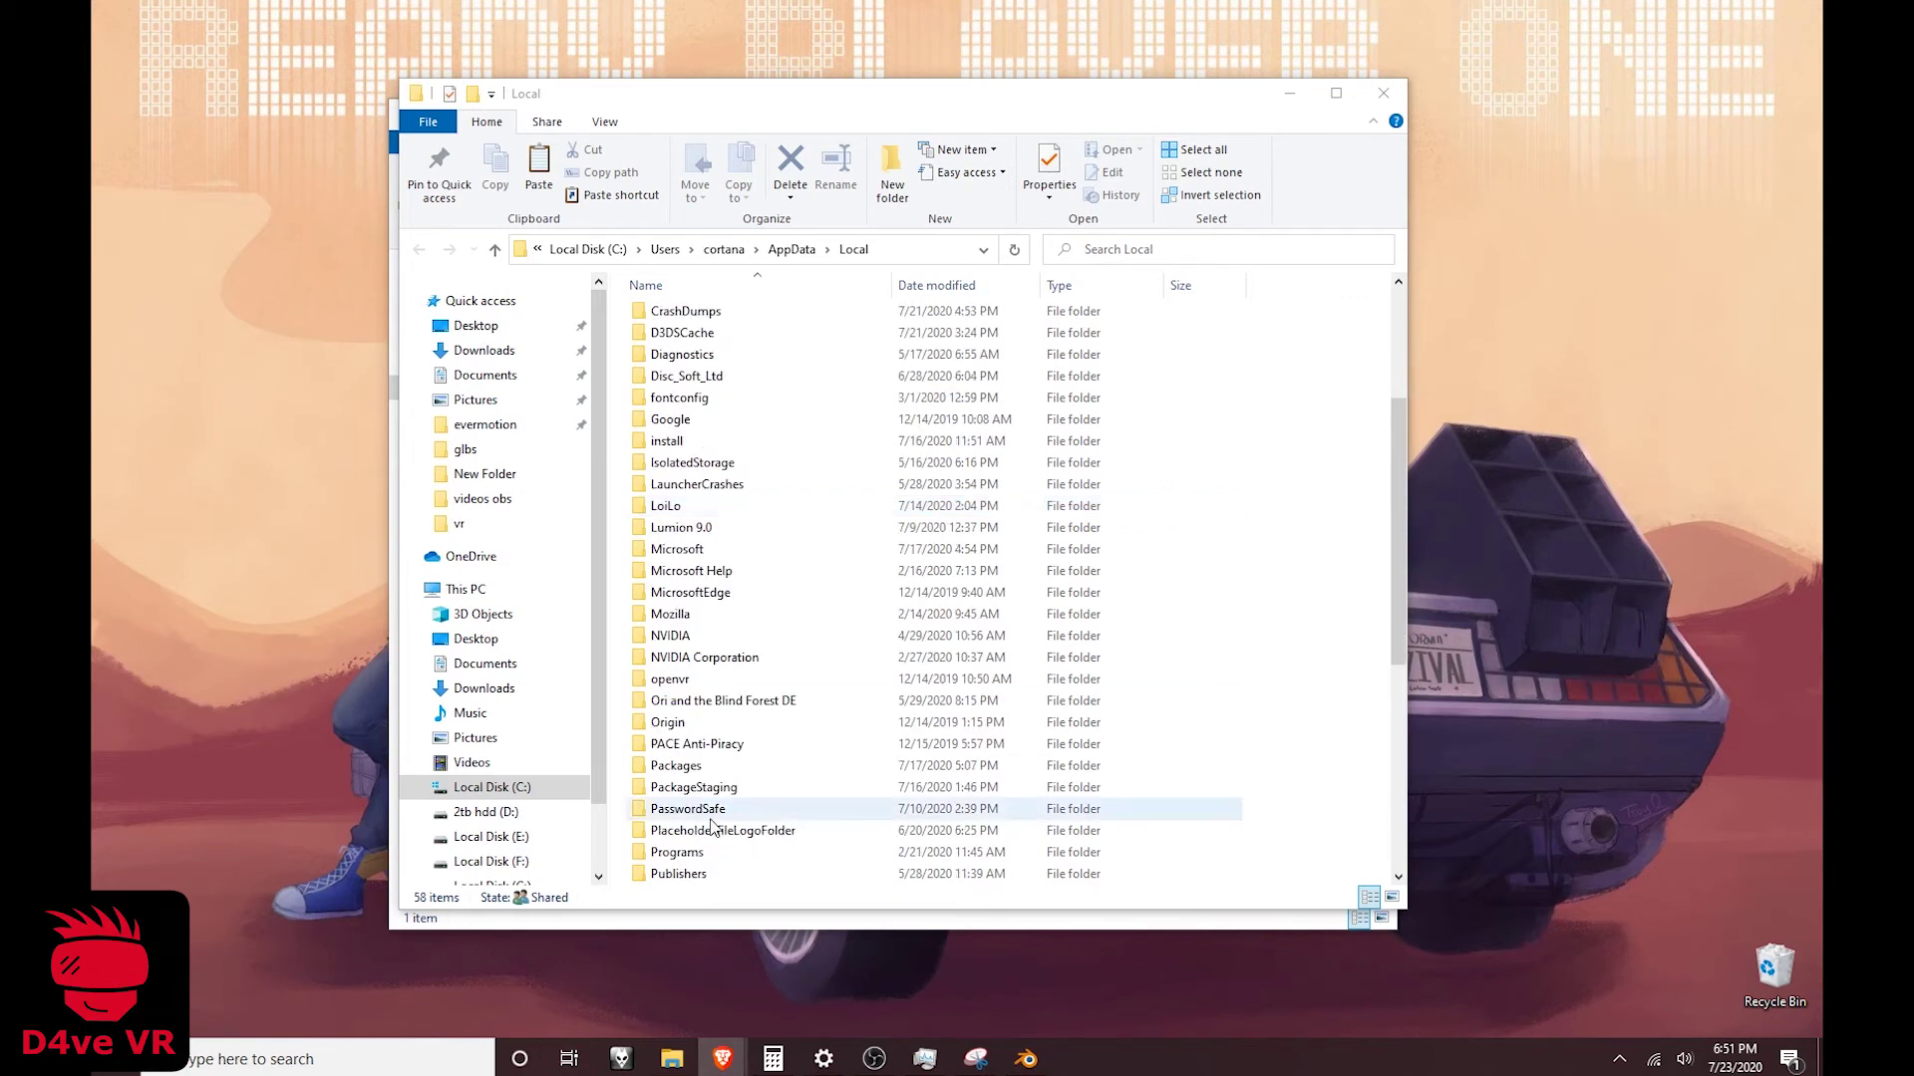
double_click(715, 766)
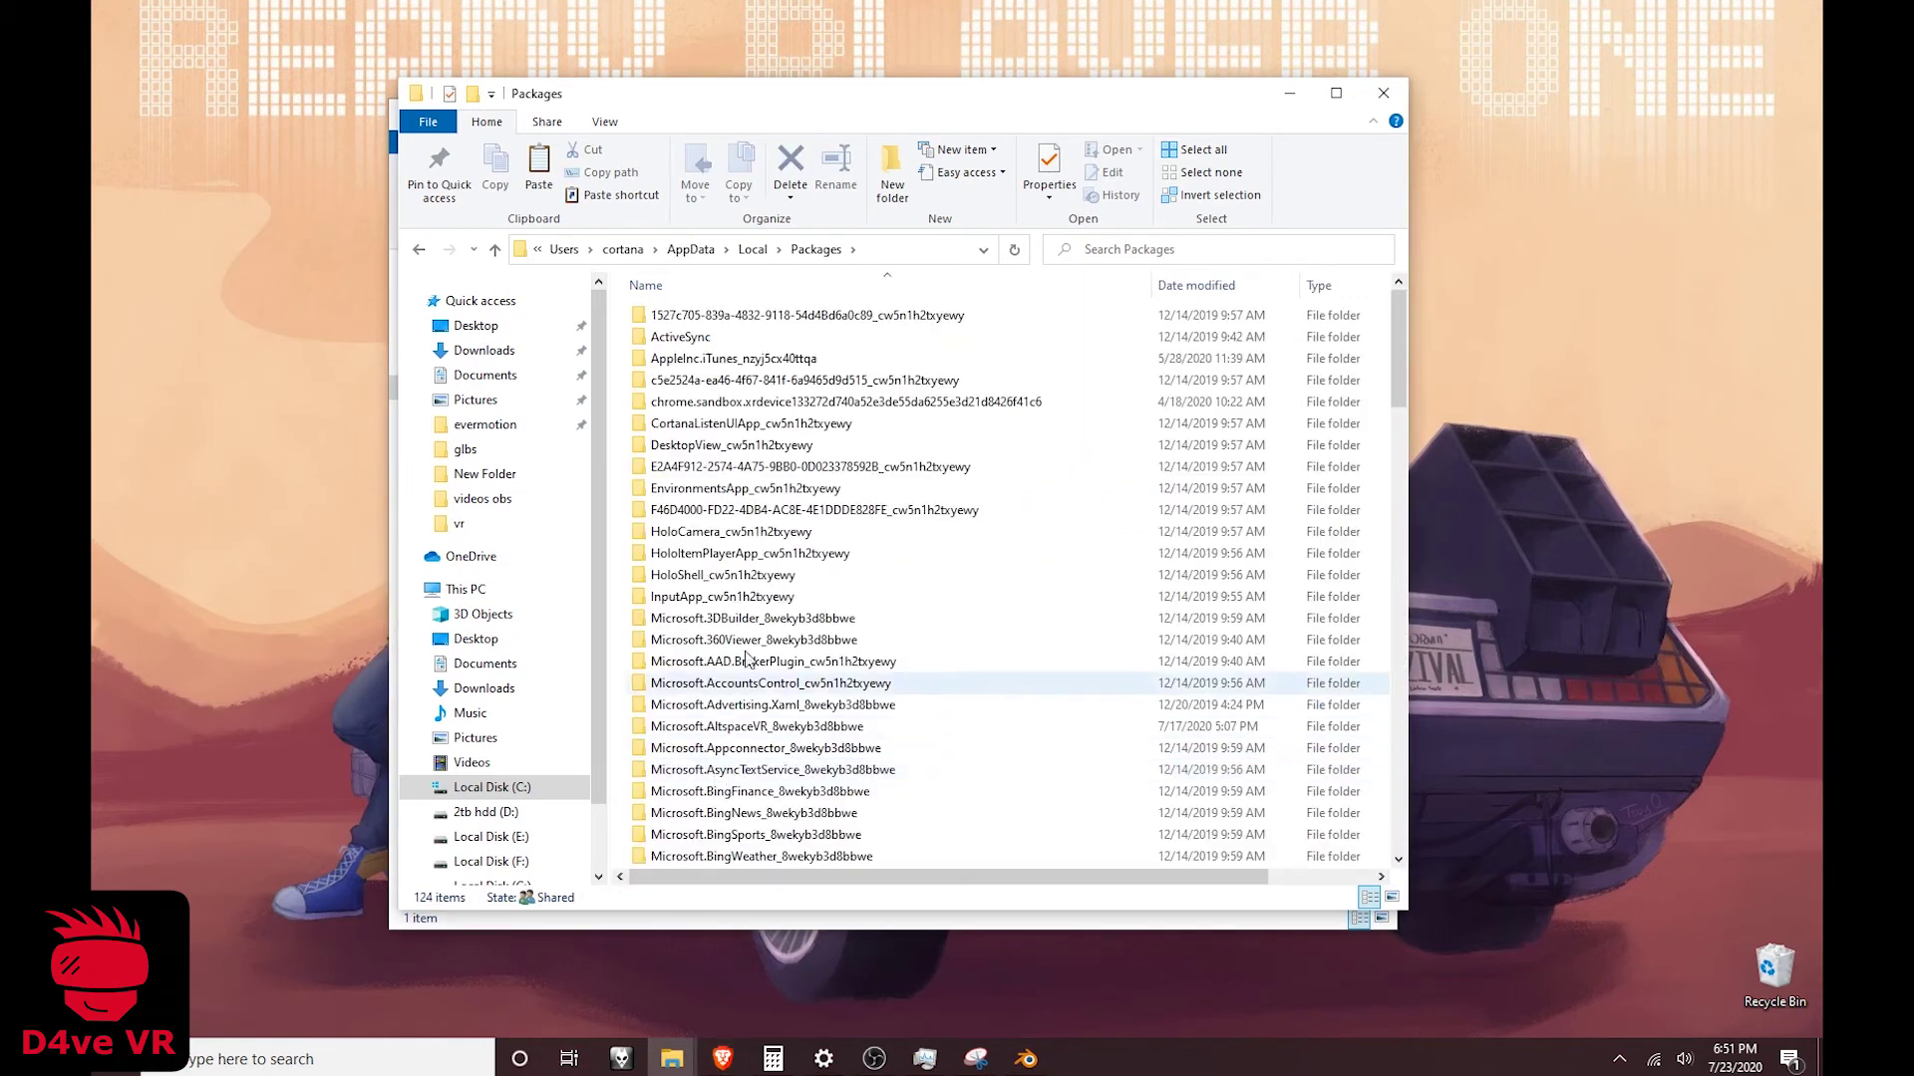
click(828, 489)
double_click(826, 493)
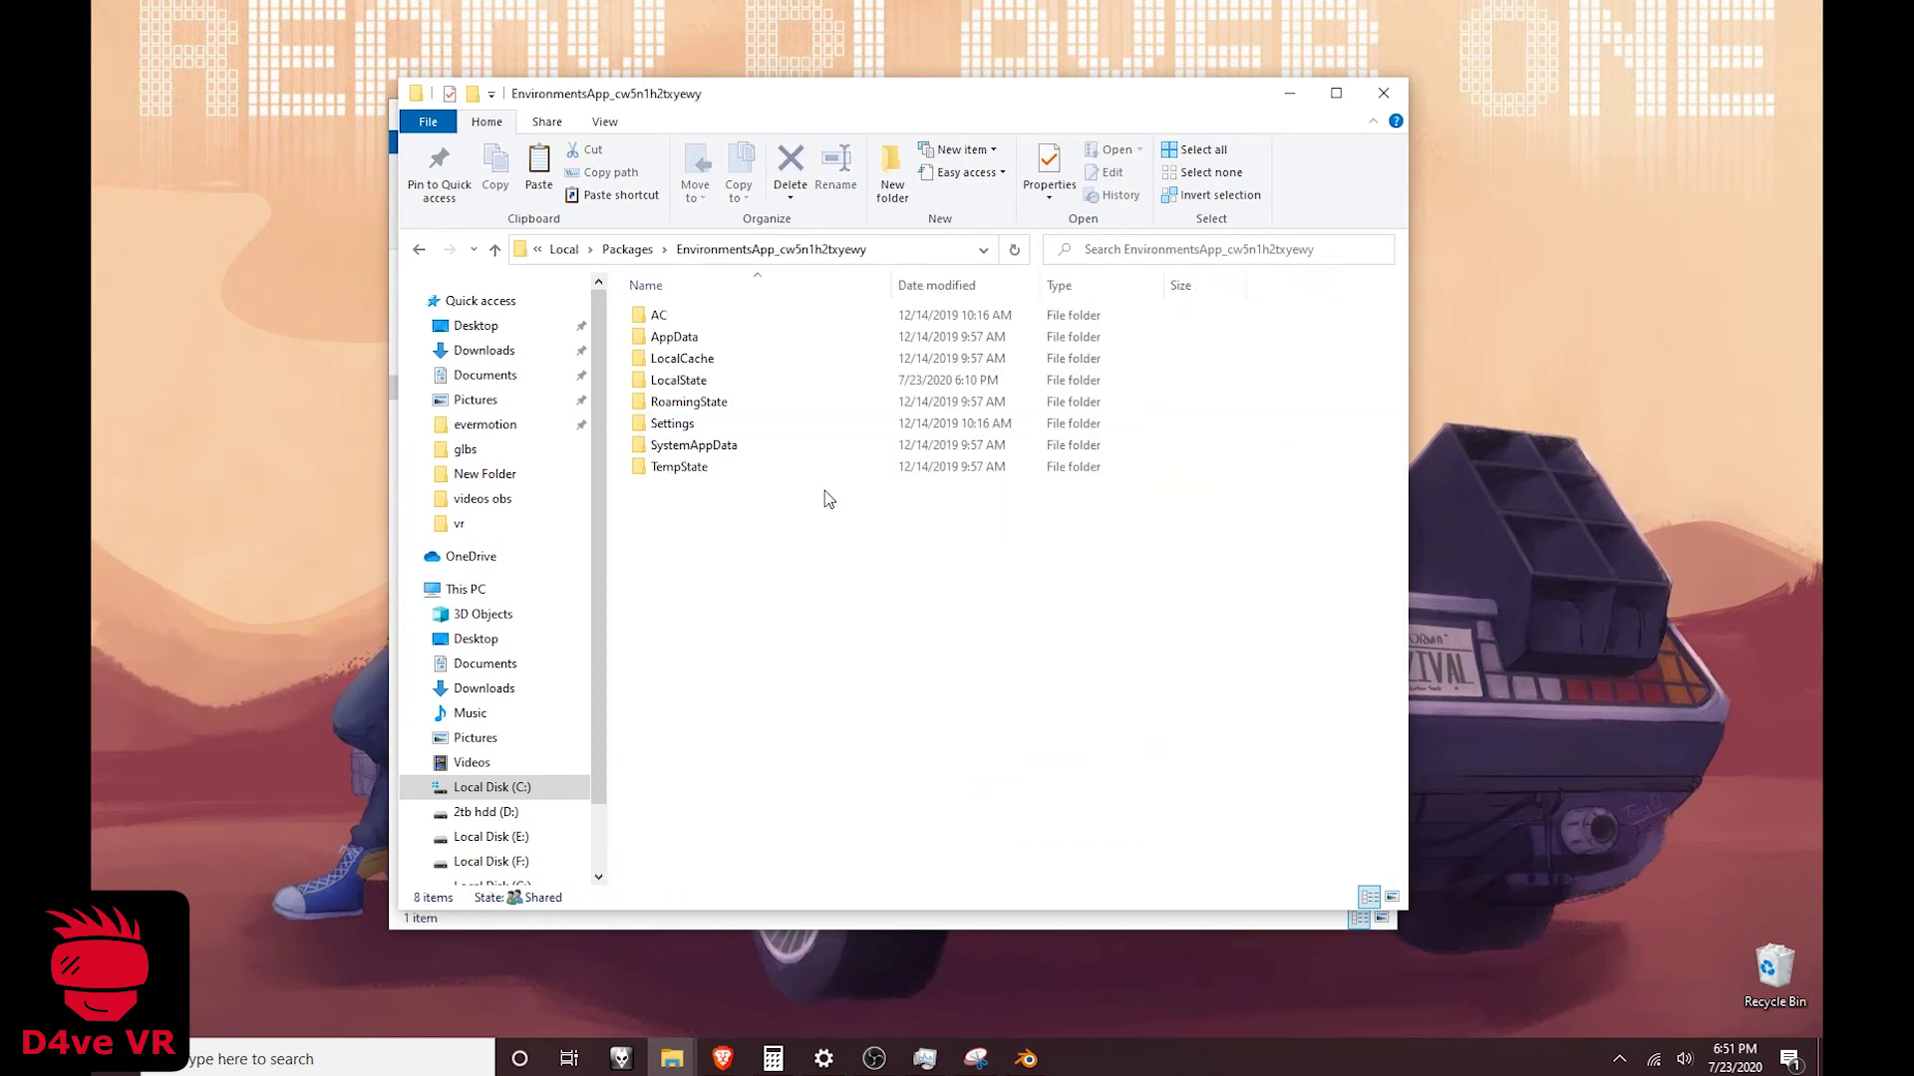
double_click(733, 390)
Paste the copied house1.glb file into the LocalState folder of the environments app.
right_click(724, 449)
click(778, 583)
click(798, 363)
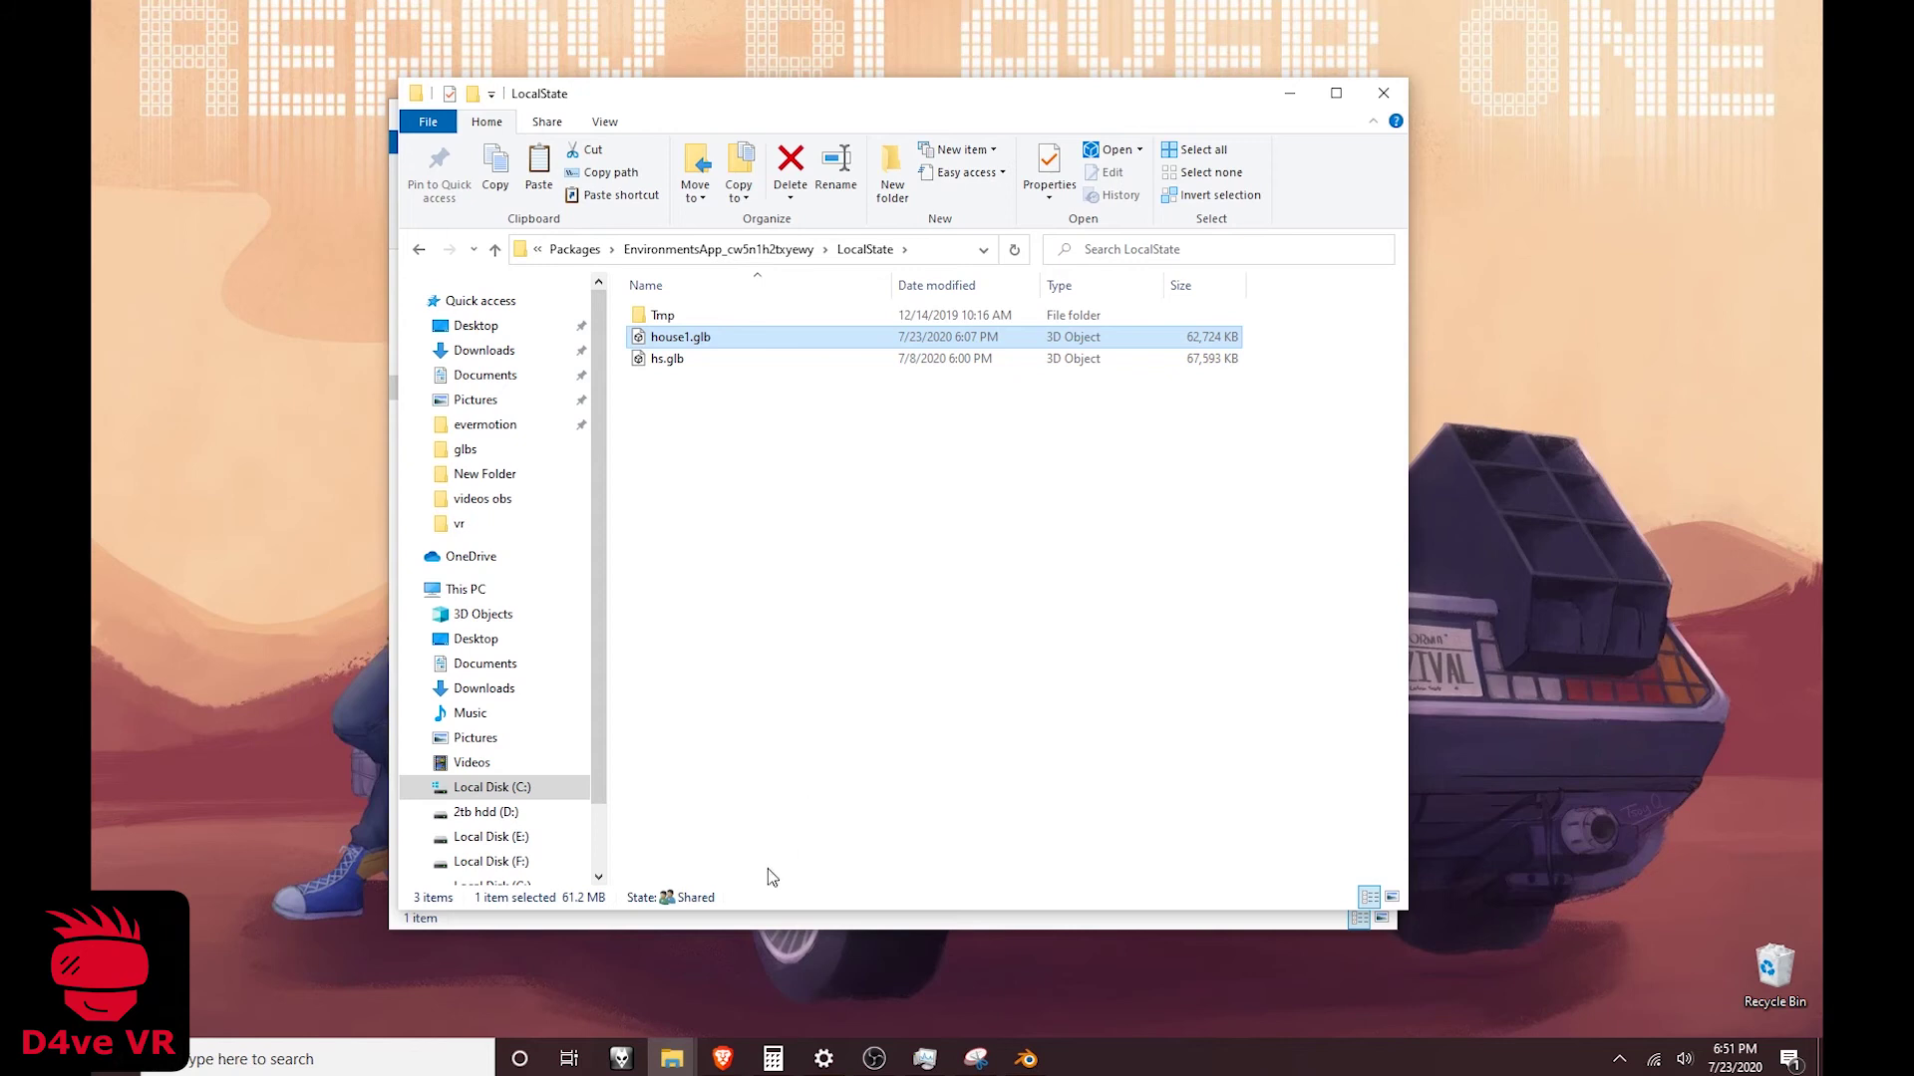
click(877, 1065)
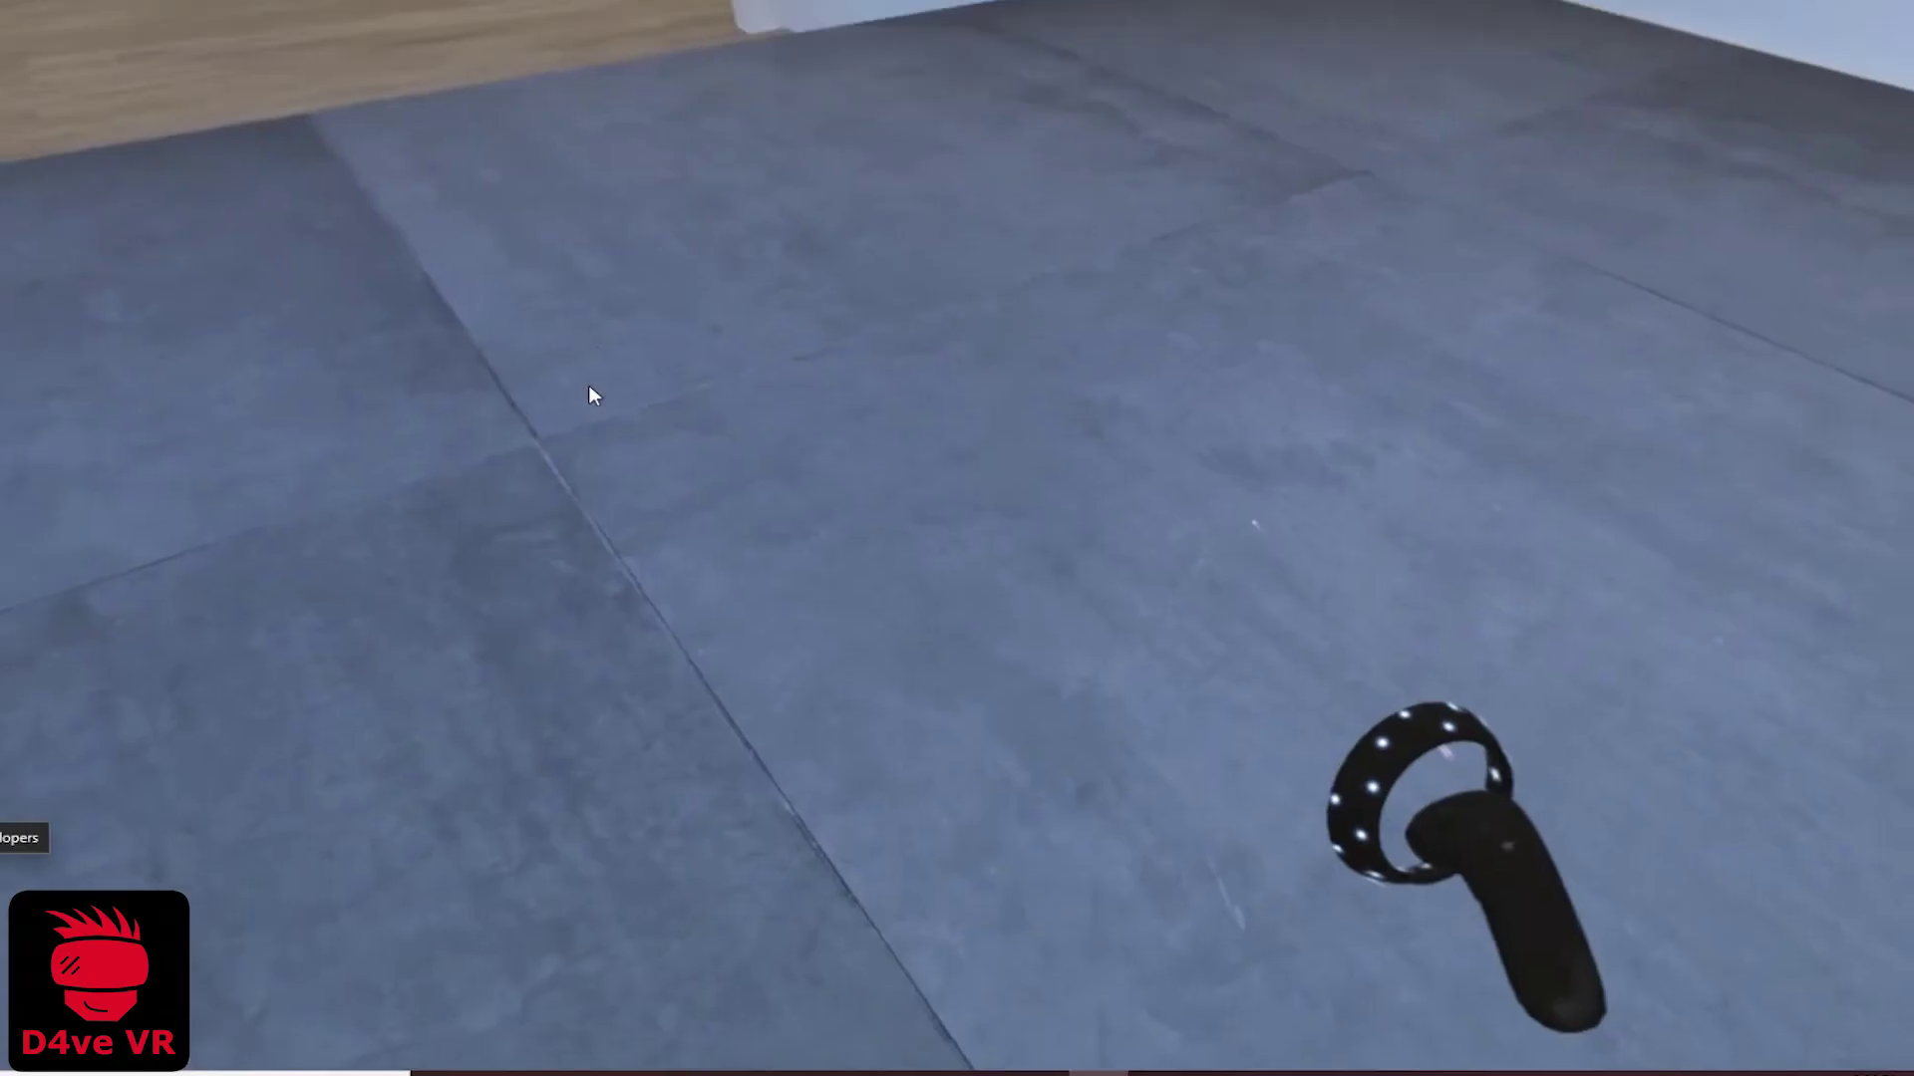